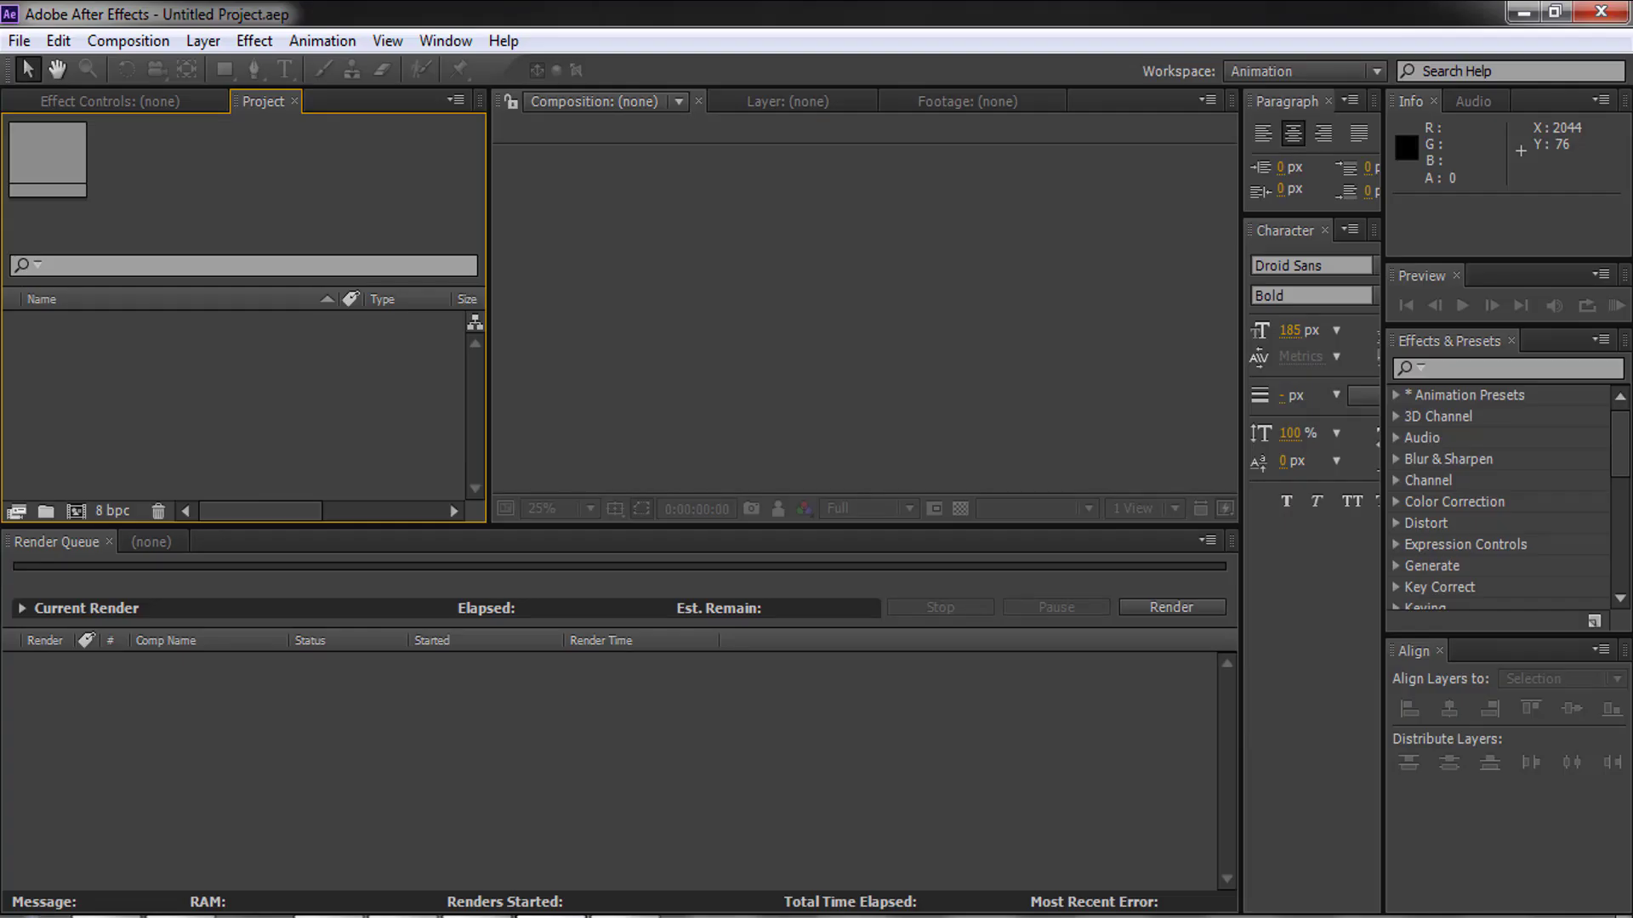
# - Create a composition named "Kinetic Growing Text" with a duration of 0:00:04:00
pyautogui.rightClick(247, 390)
pyautogui.click(332, 412)
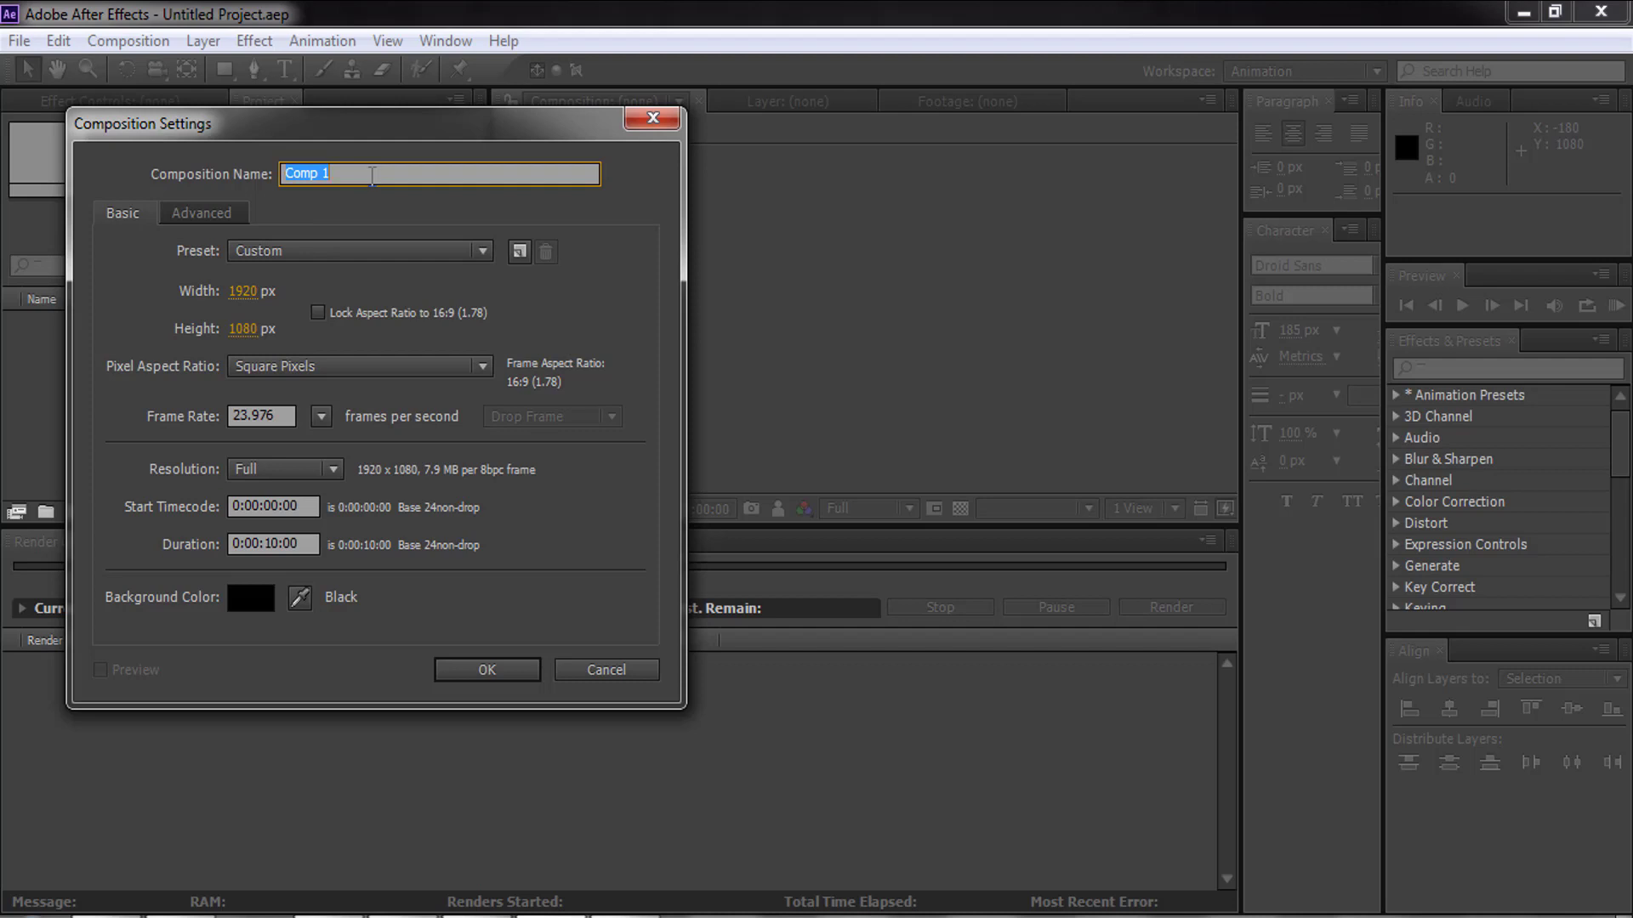
pyautogui.press('BackSpace')
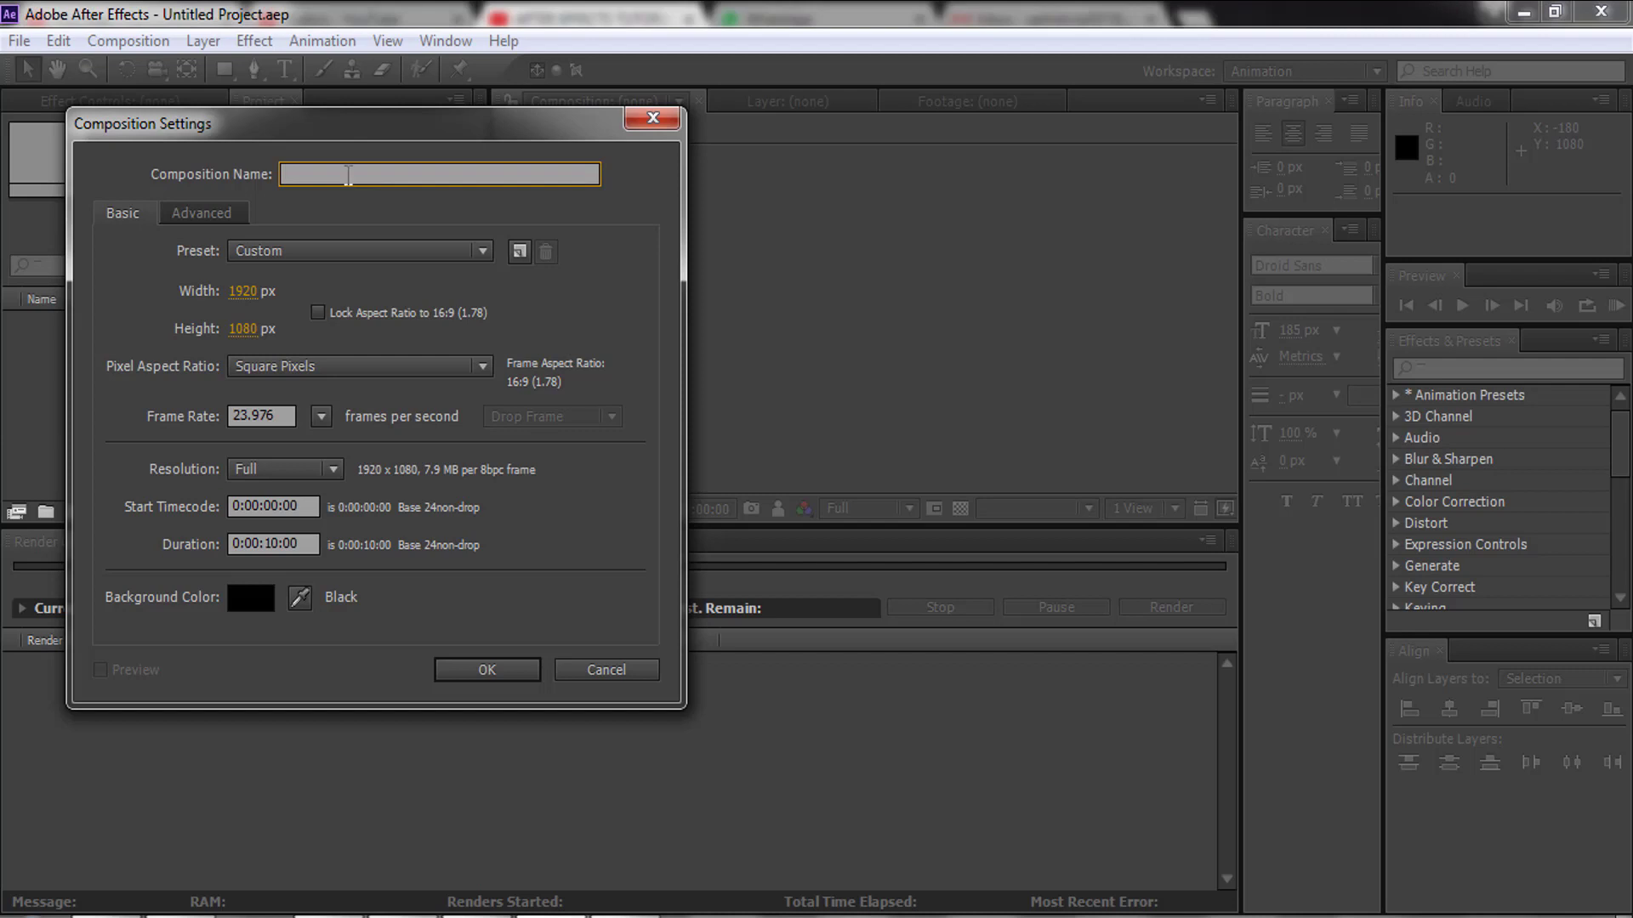
pyautogui.write('Kinetic Growing Text')
pyautogui.doubleClick(272, 544)
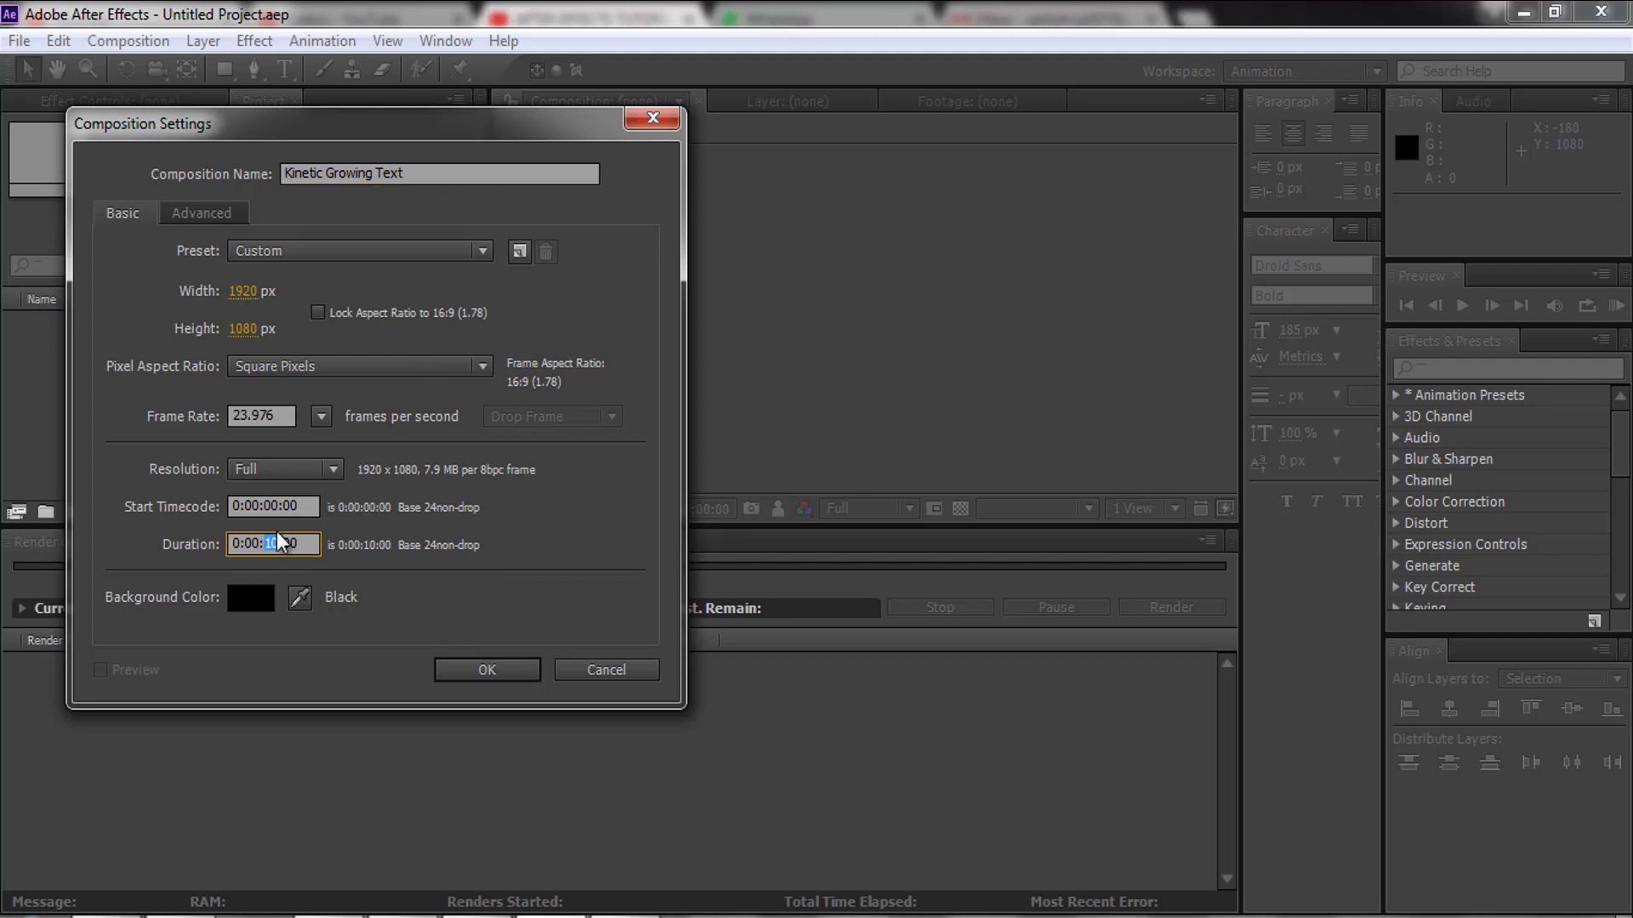
pyautogui.write('04')
pyautogui.click(465, 667)
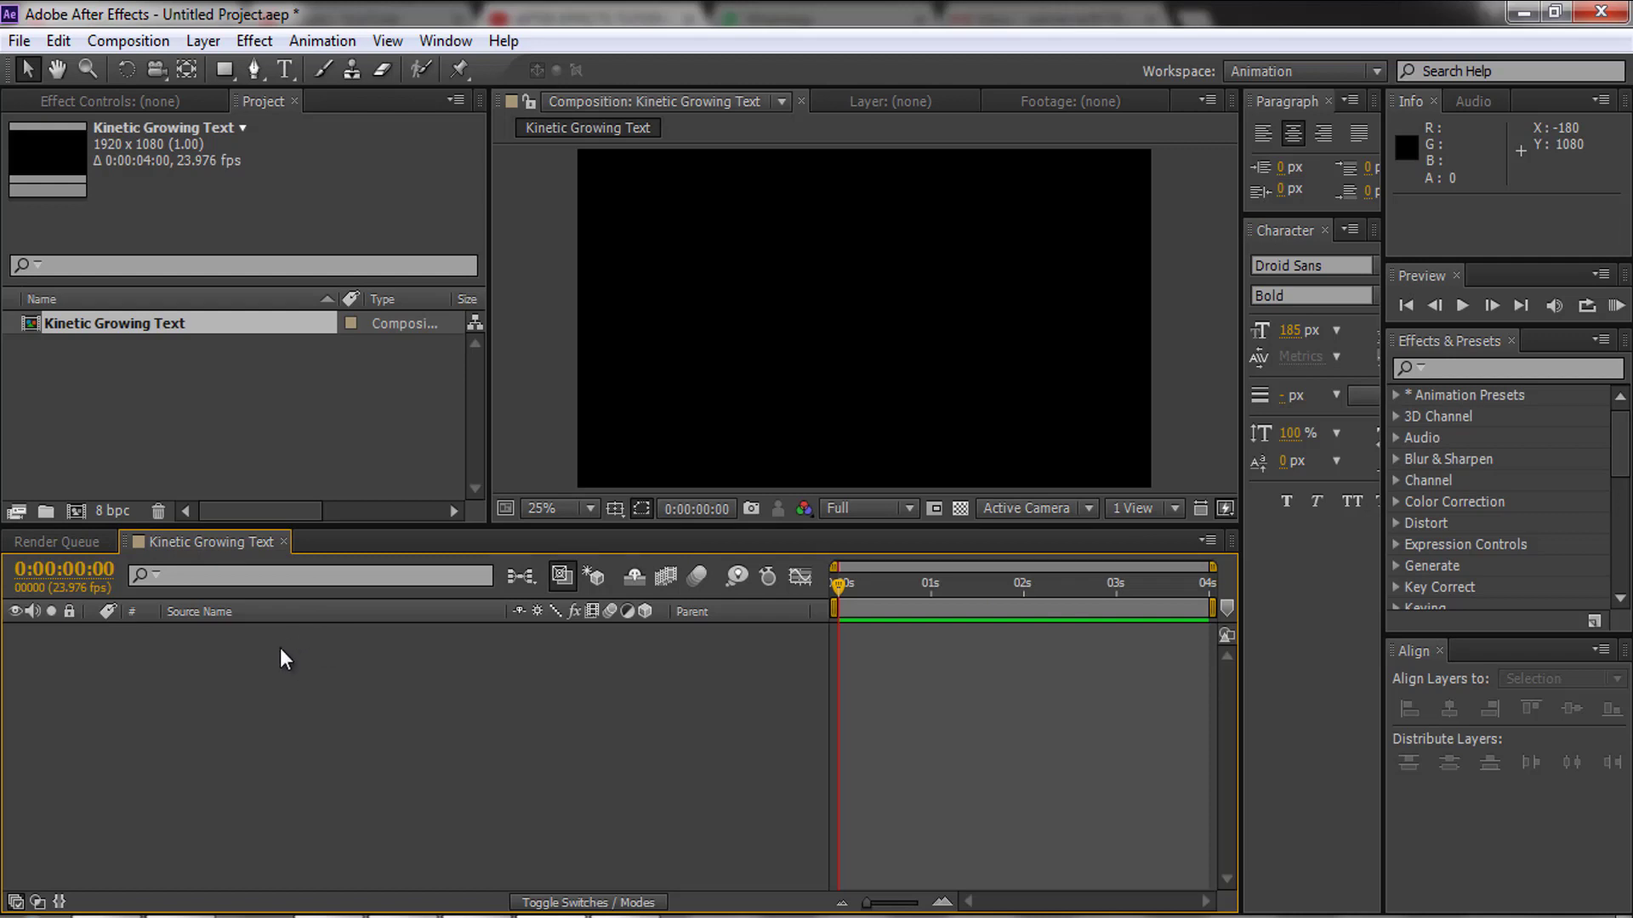
# - Add a text layer reading "FX GRAPHIX" to the composition
pyautogui.rightClick(313, 648)
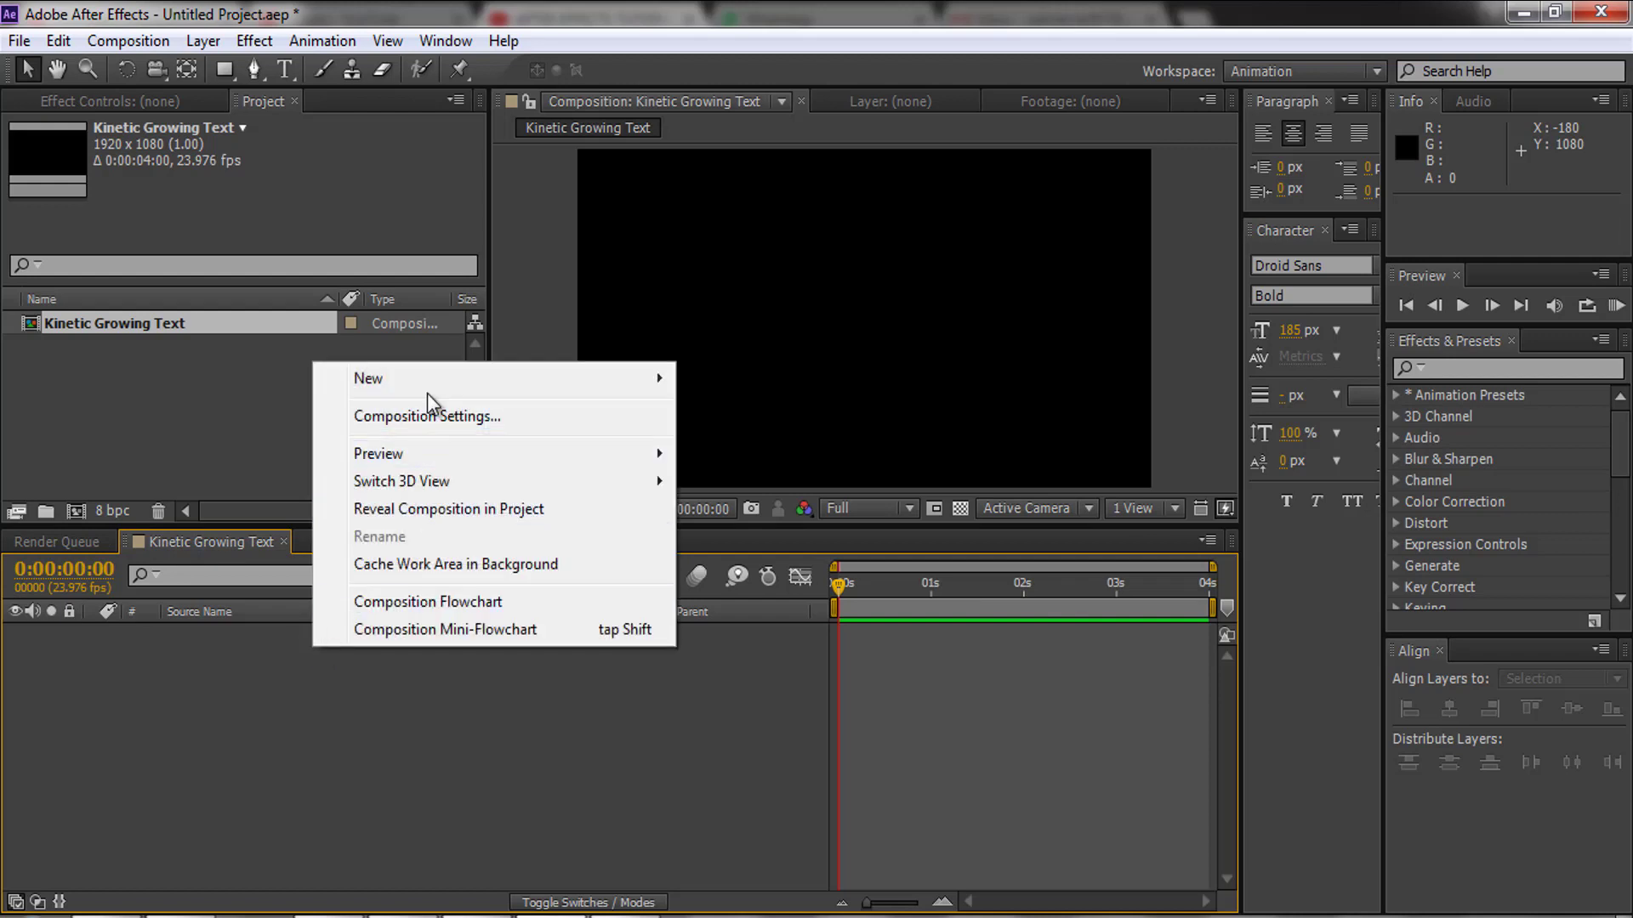
pyautogui.moveTo(428, 381)
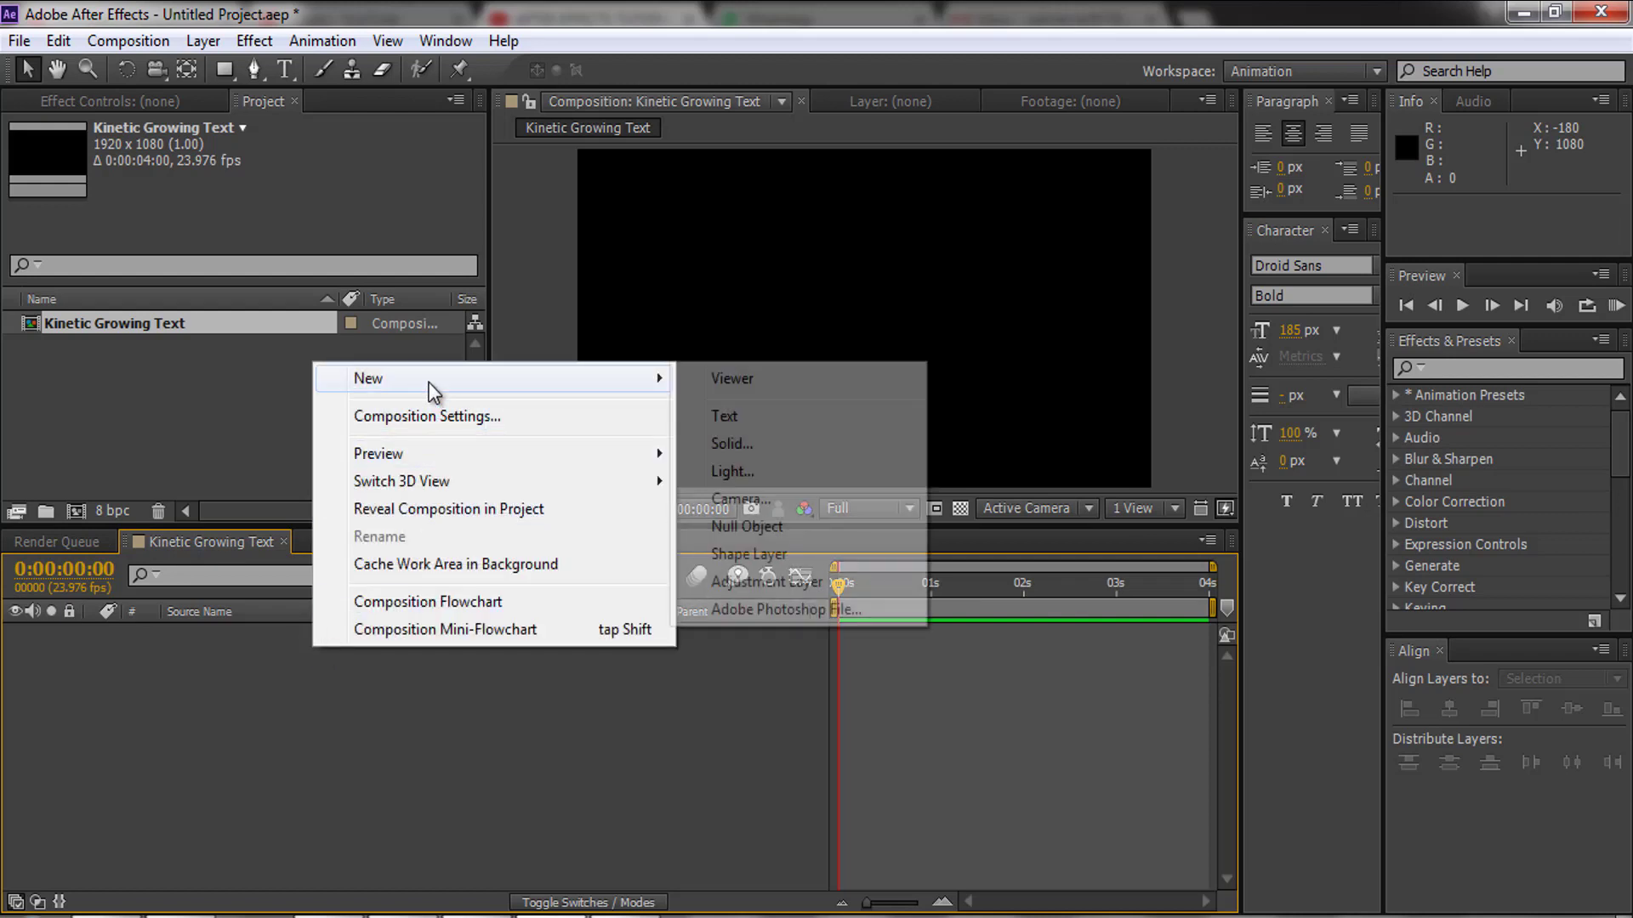
pyautogui.click(759, 419)
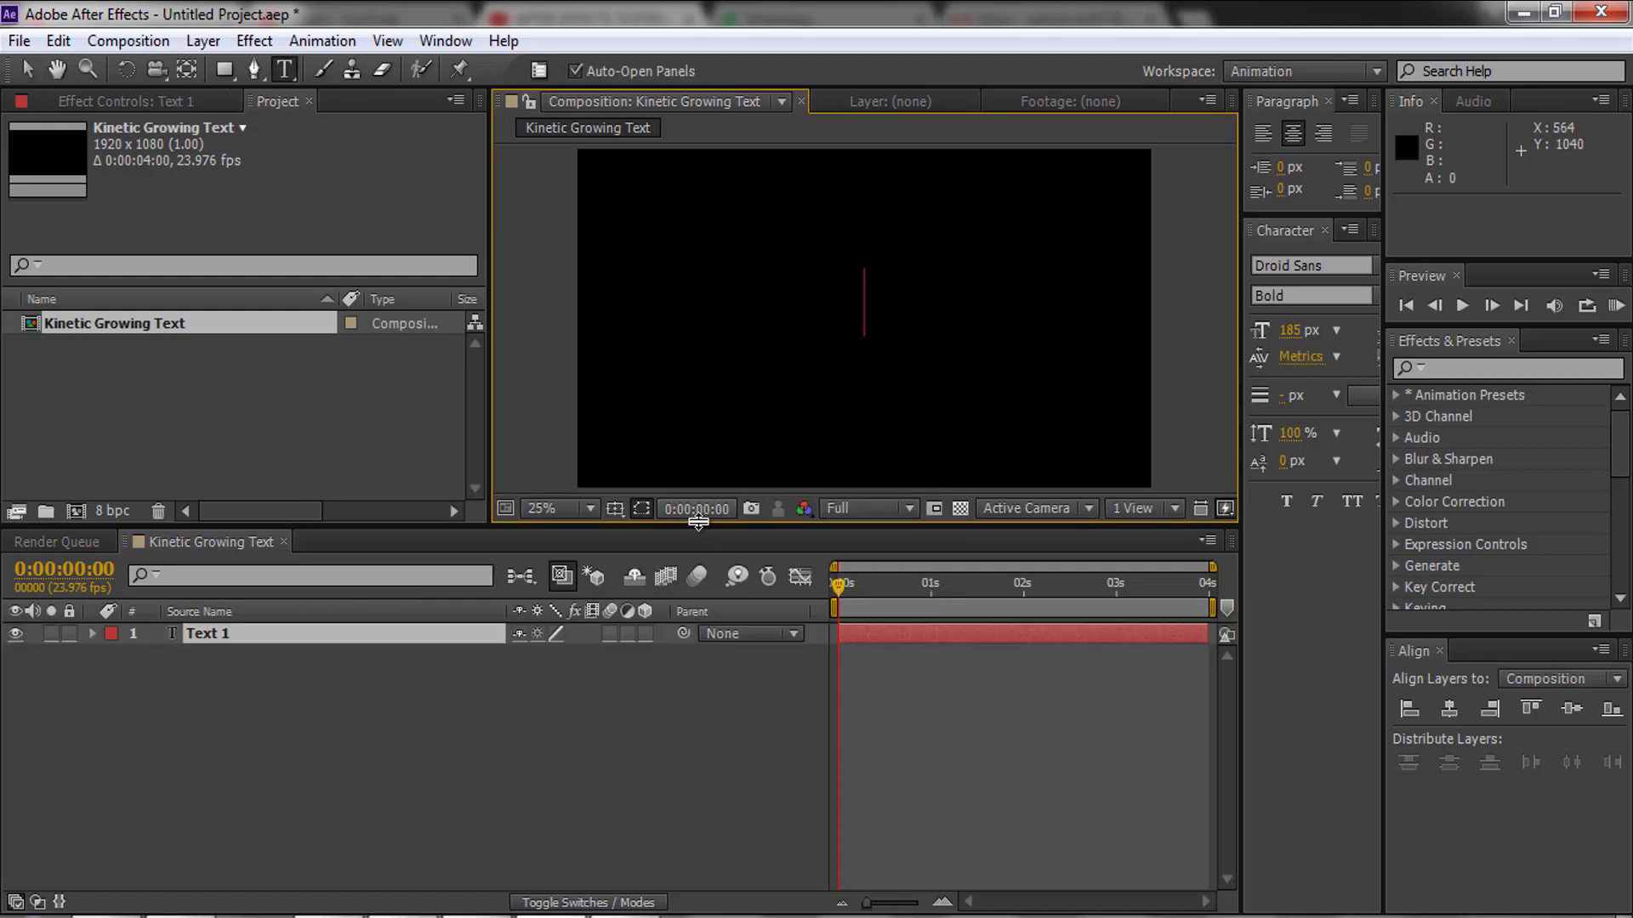
pyautogui.write('F')
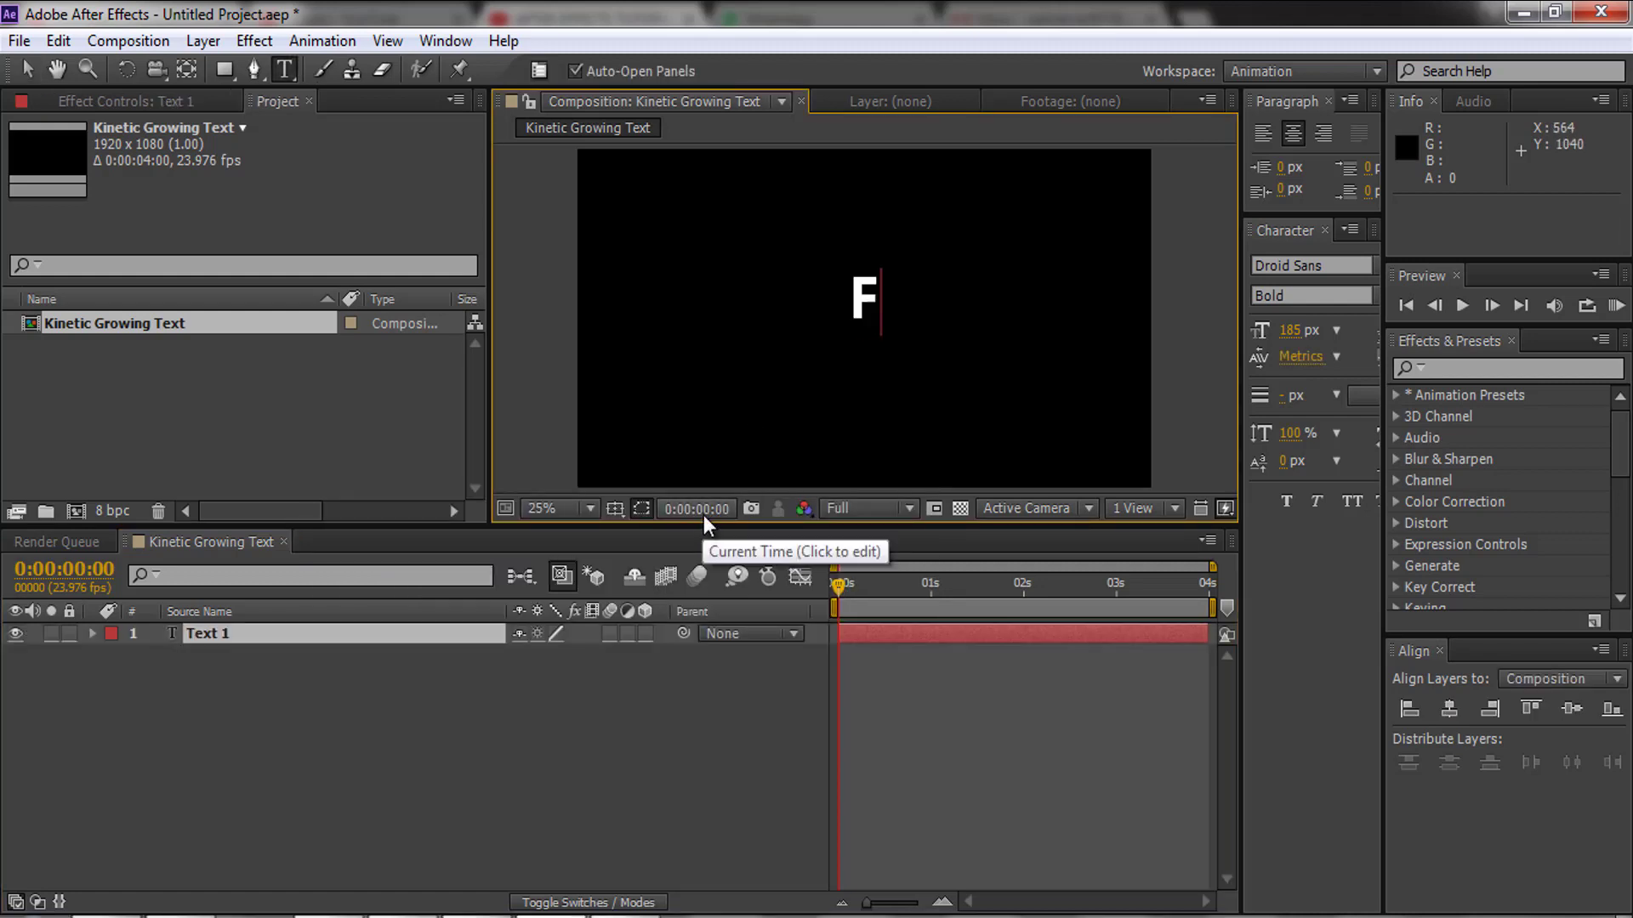
pyautogui.write('X Gra')
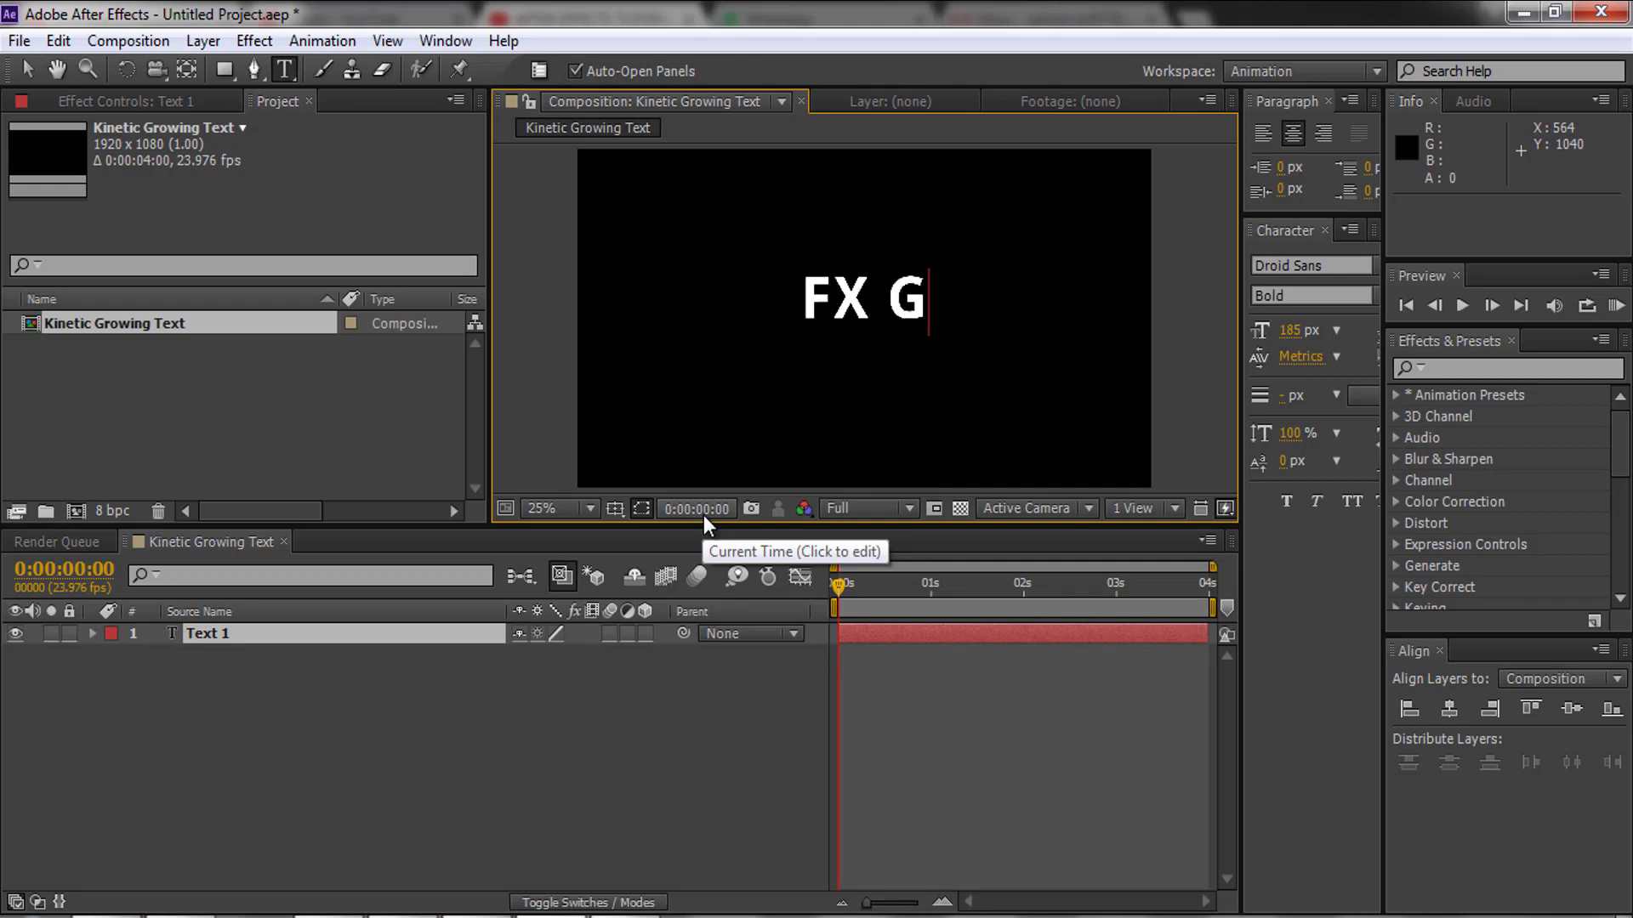
pyautogui.press('BackSpace')
pyautogui.press('BackSpace')
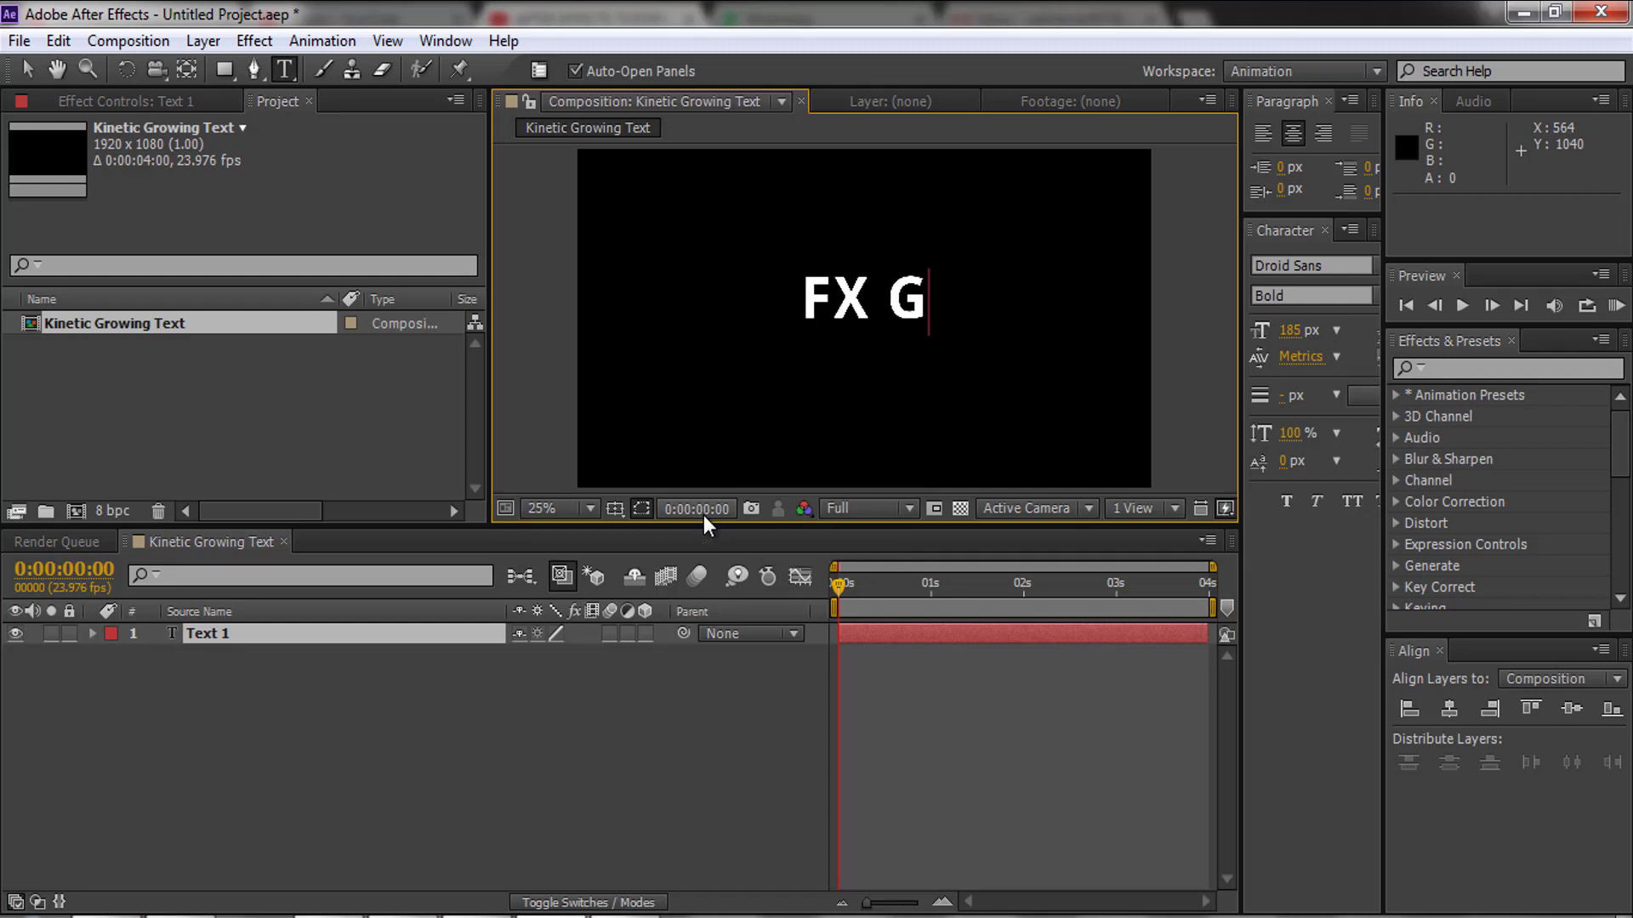
pyautogui.write('RA')
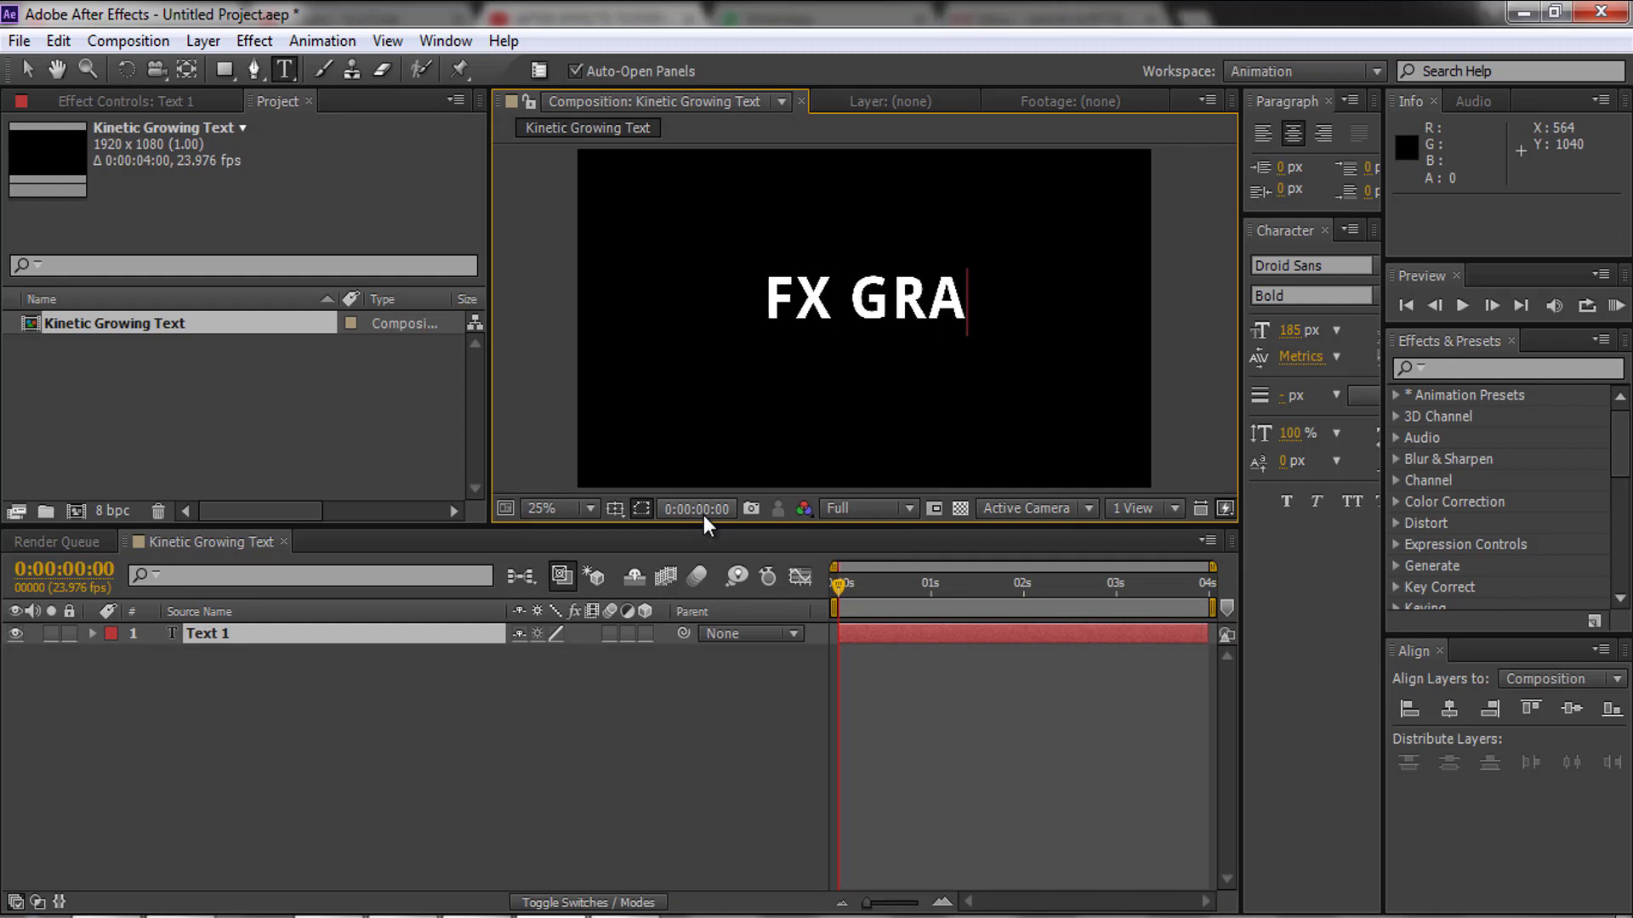
pyautogui.write('PHI')
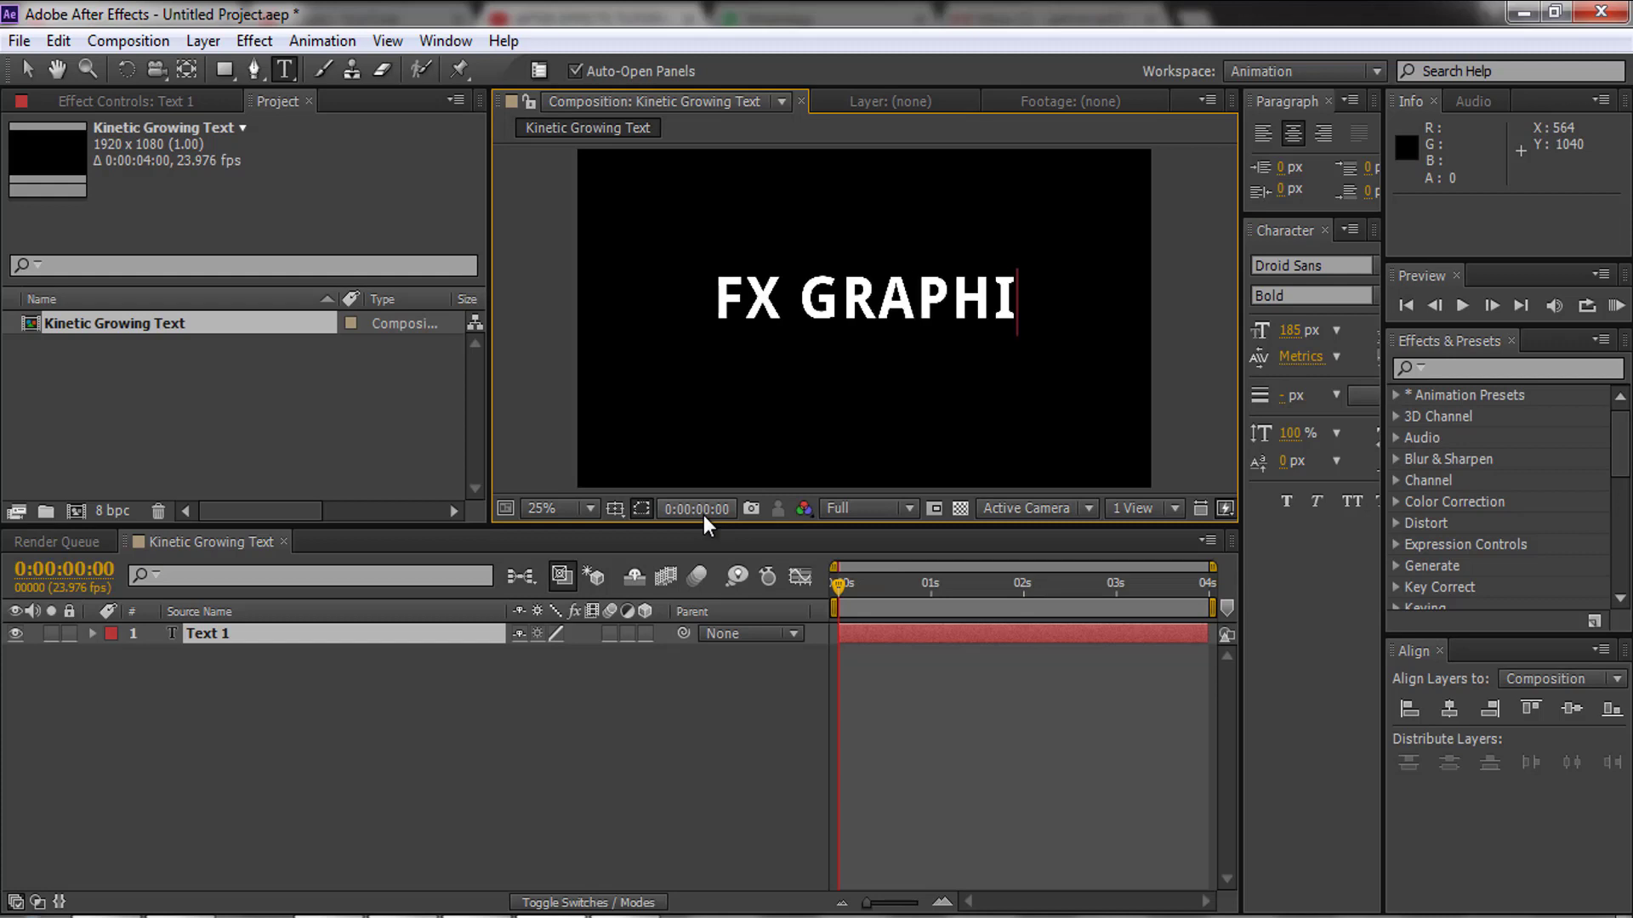
pyautogui.write('X')
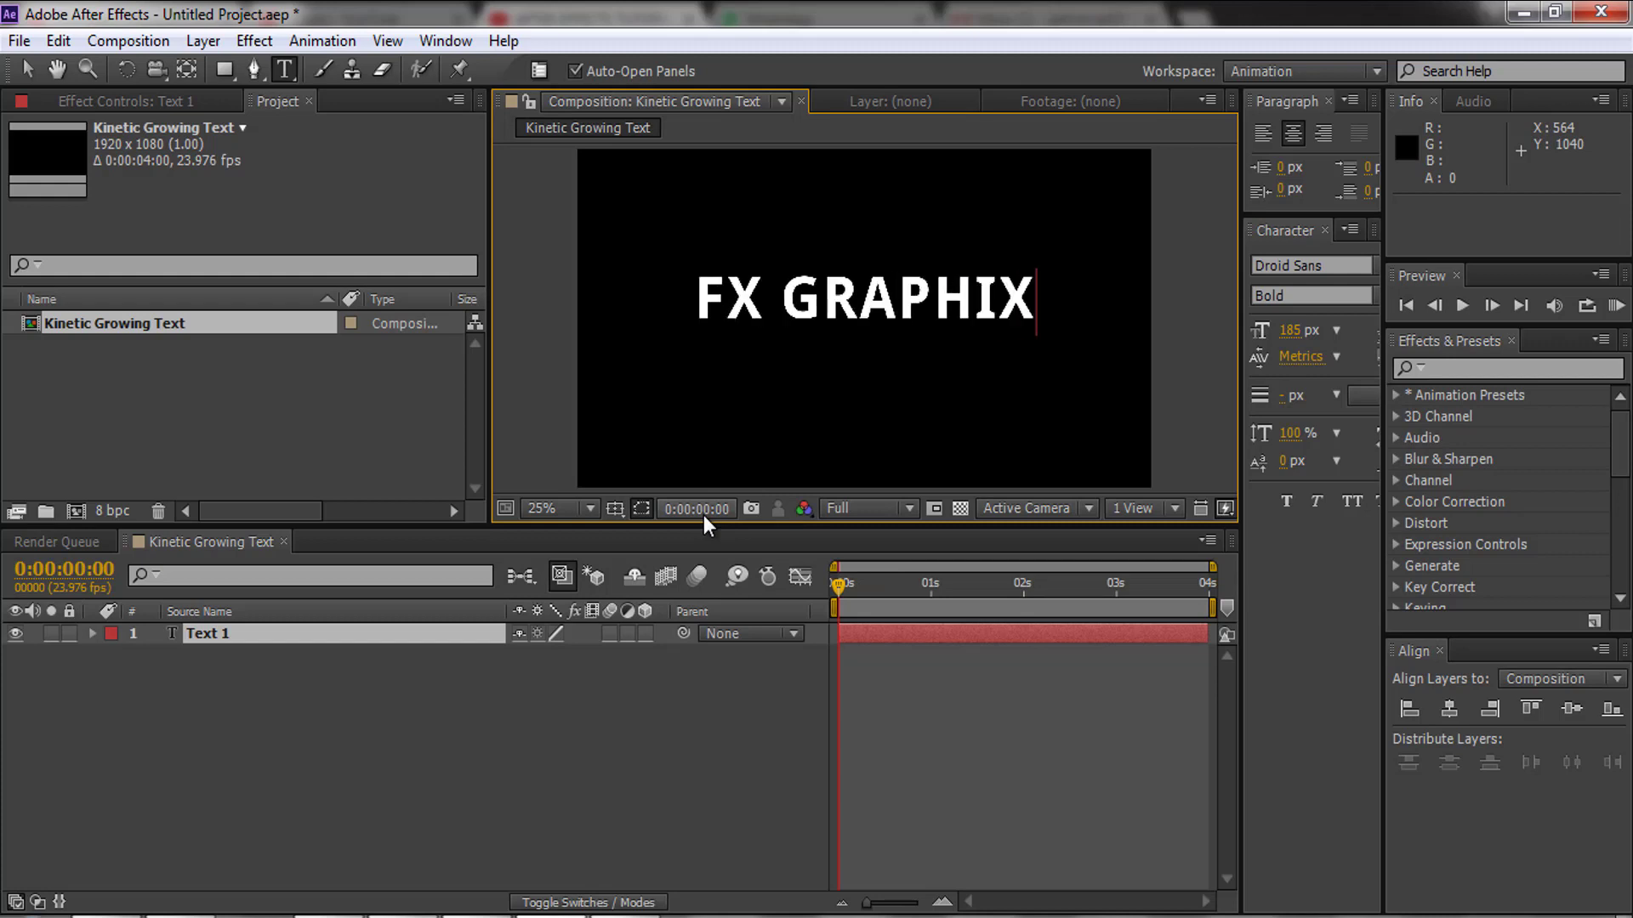
# - Enlarge the FX GRAPHIX text to 219 px, switch to the Selection tool and select the text layer
pyautogui.tripleClick(829, 294)
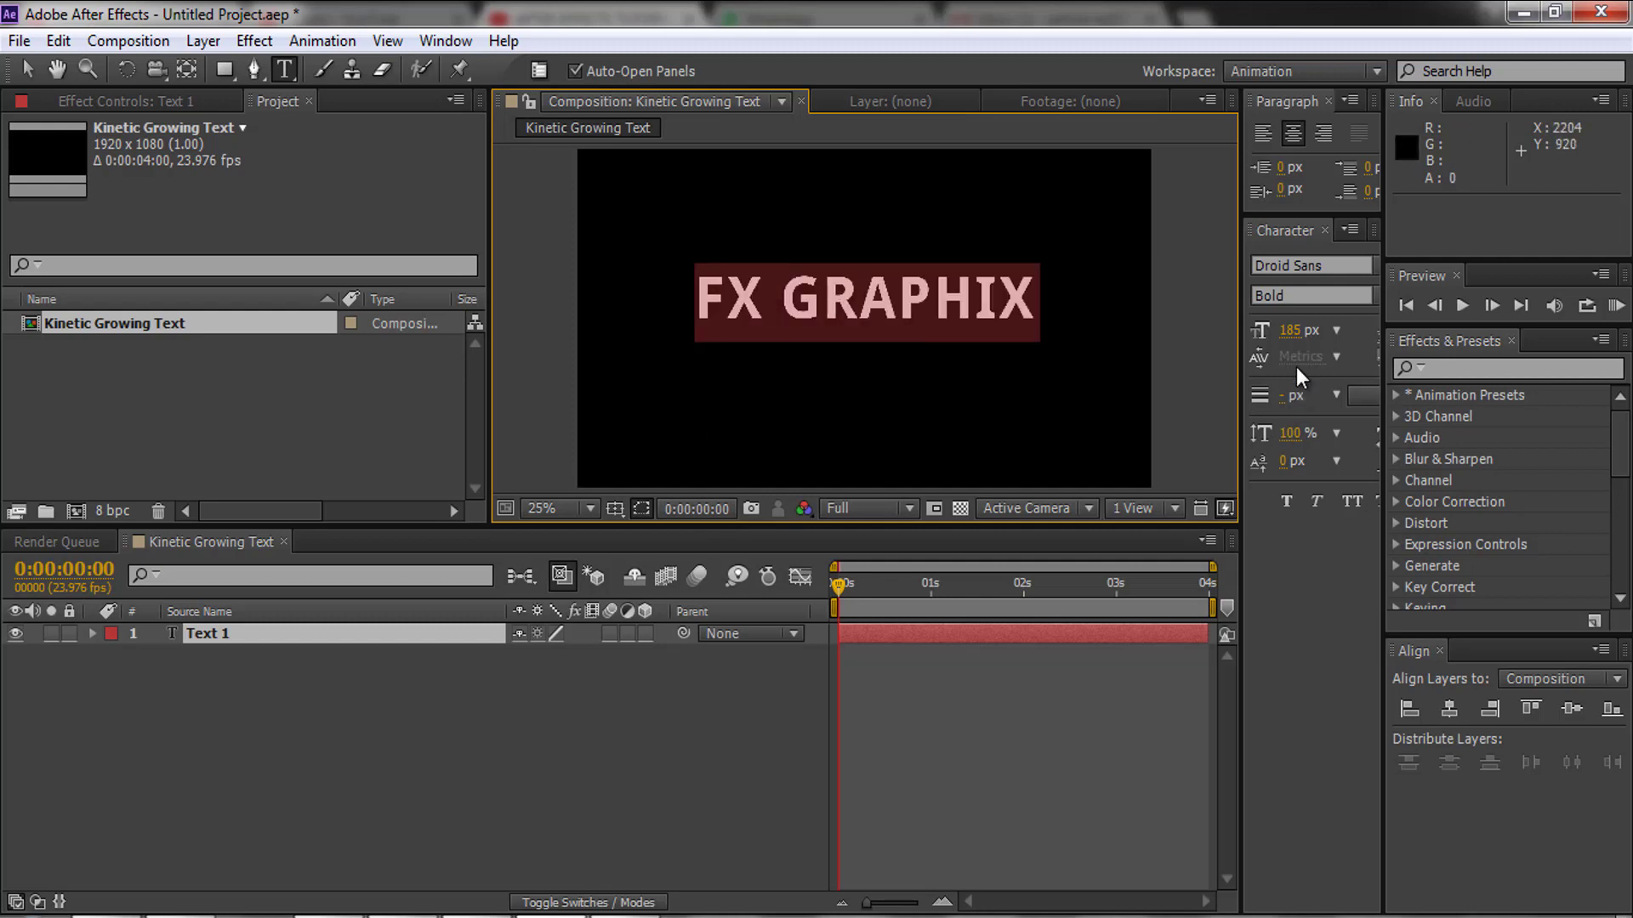
pyautogui.moveTo(1288, 330); pyautogui.dragTo(1326, 326)
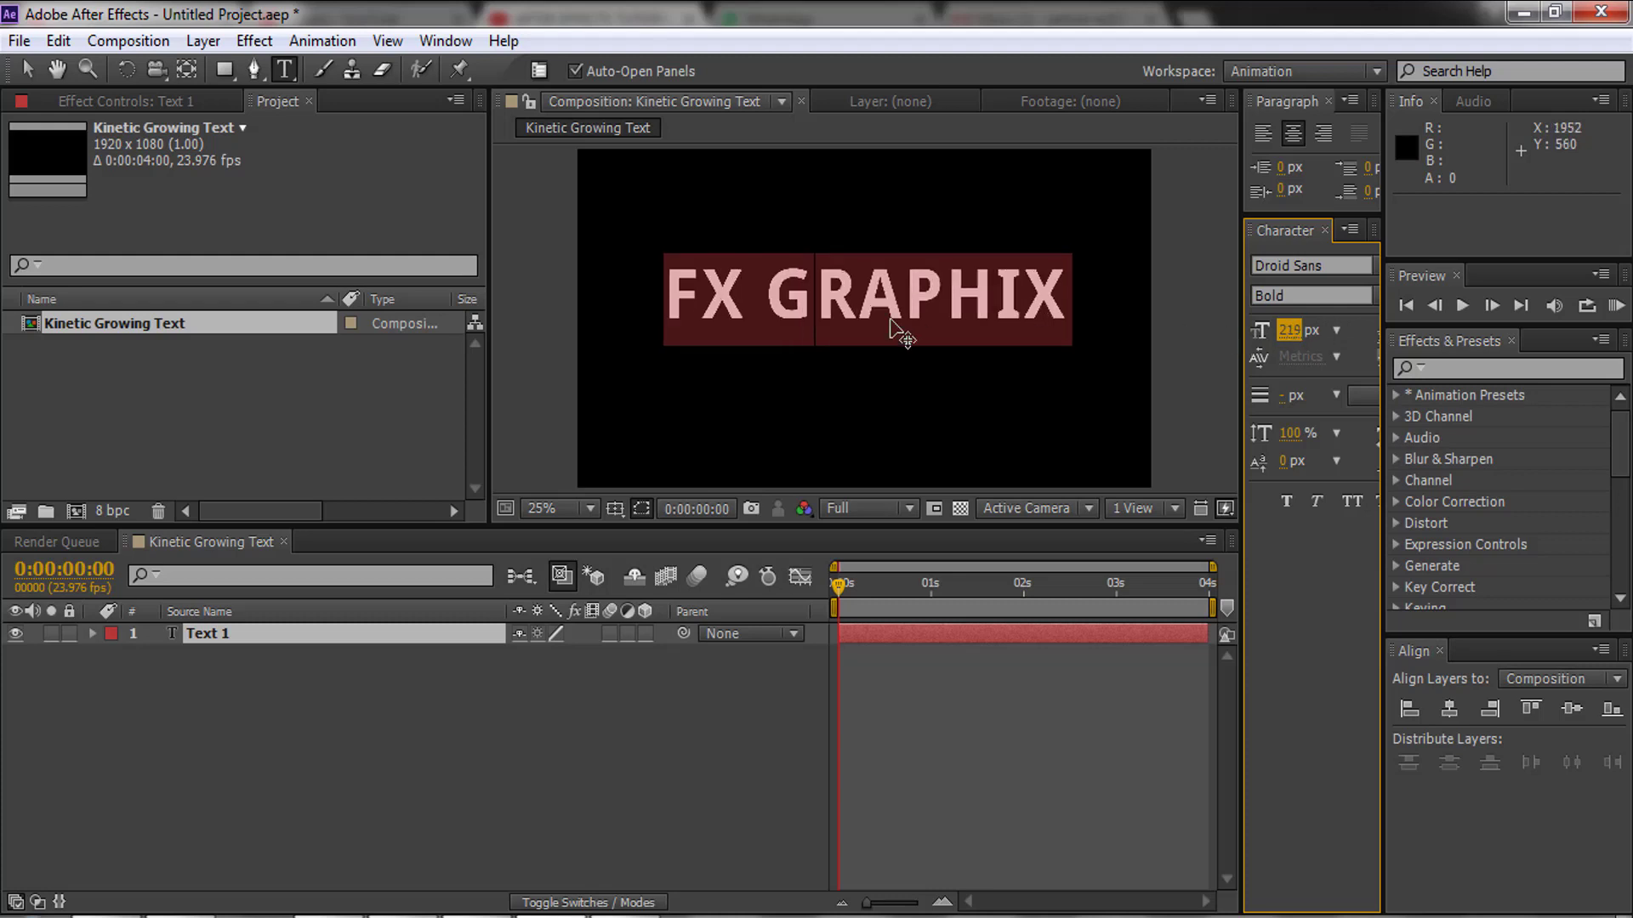
pyautogui.scroll(-2, 889, 308)
pyautogui.press('capslock')
pyautogui.scroll(2, 867, 302)
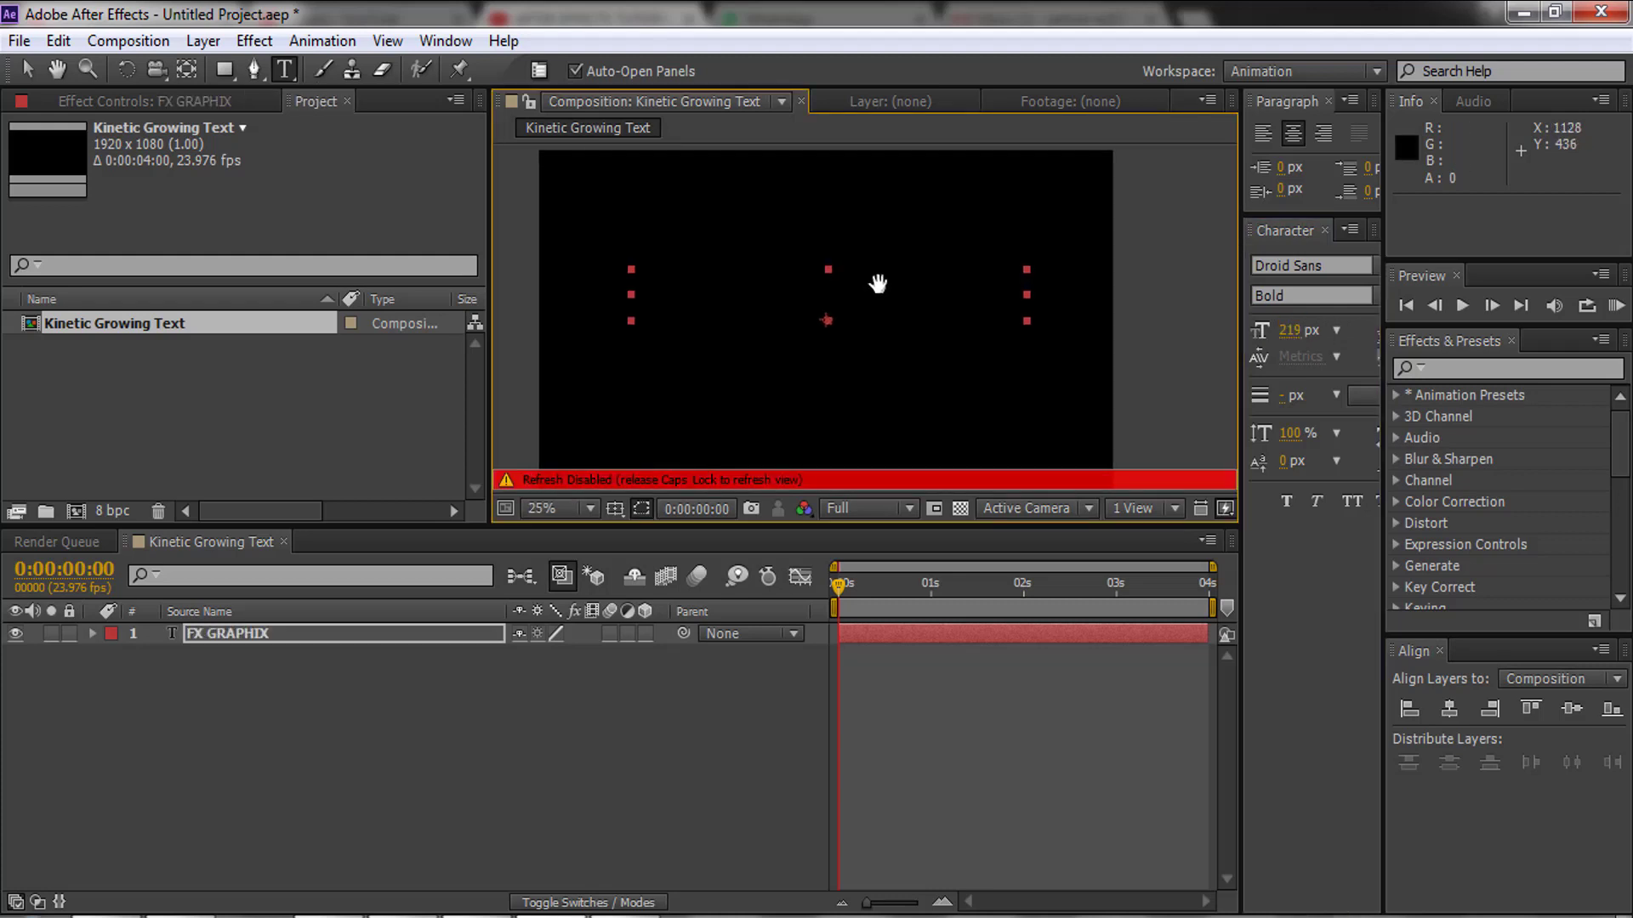
pyautogui.press('capslock')
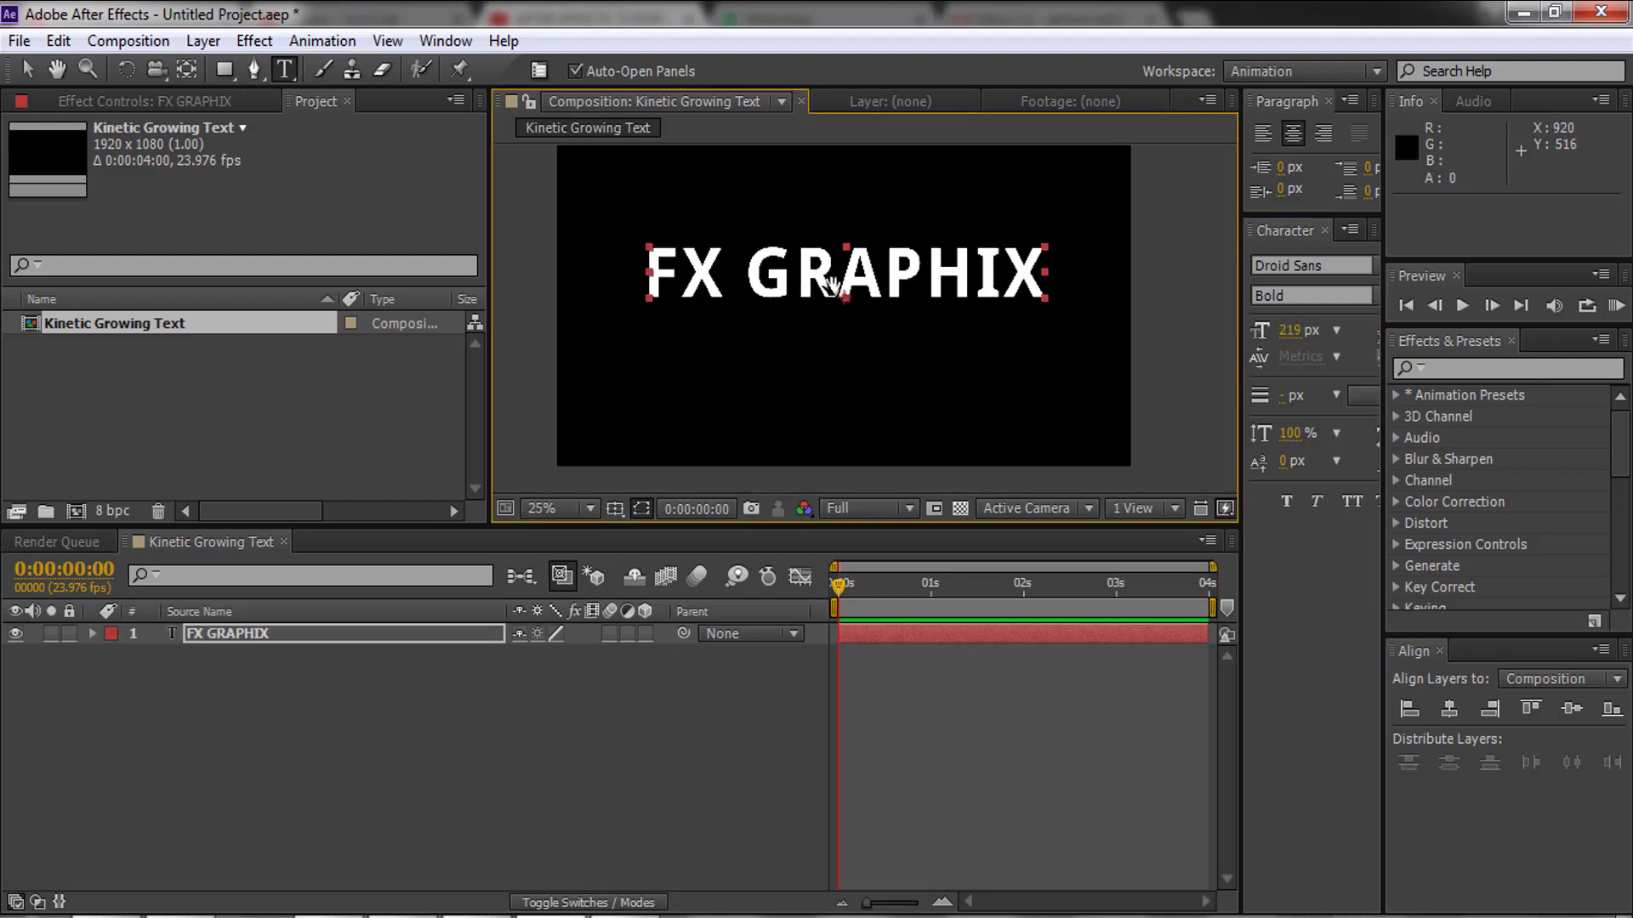
pyautogui.moveTo(842, 276); pyautogui.dragTo(829, 307)
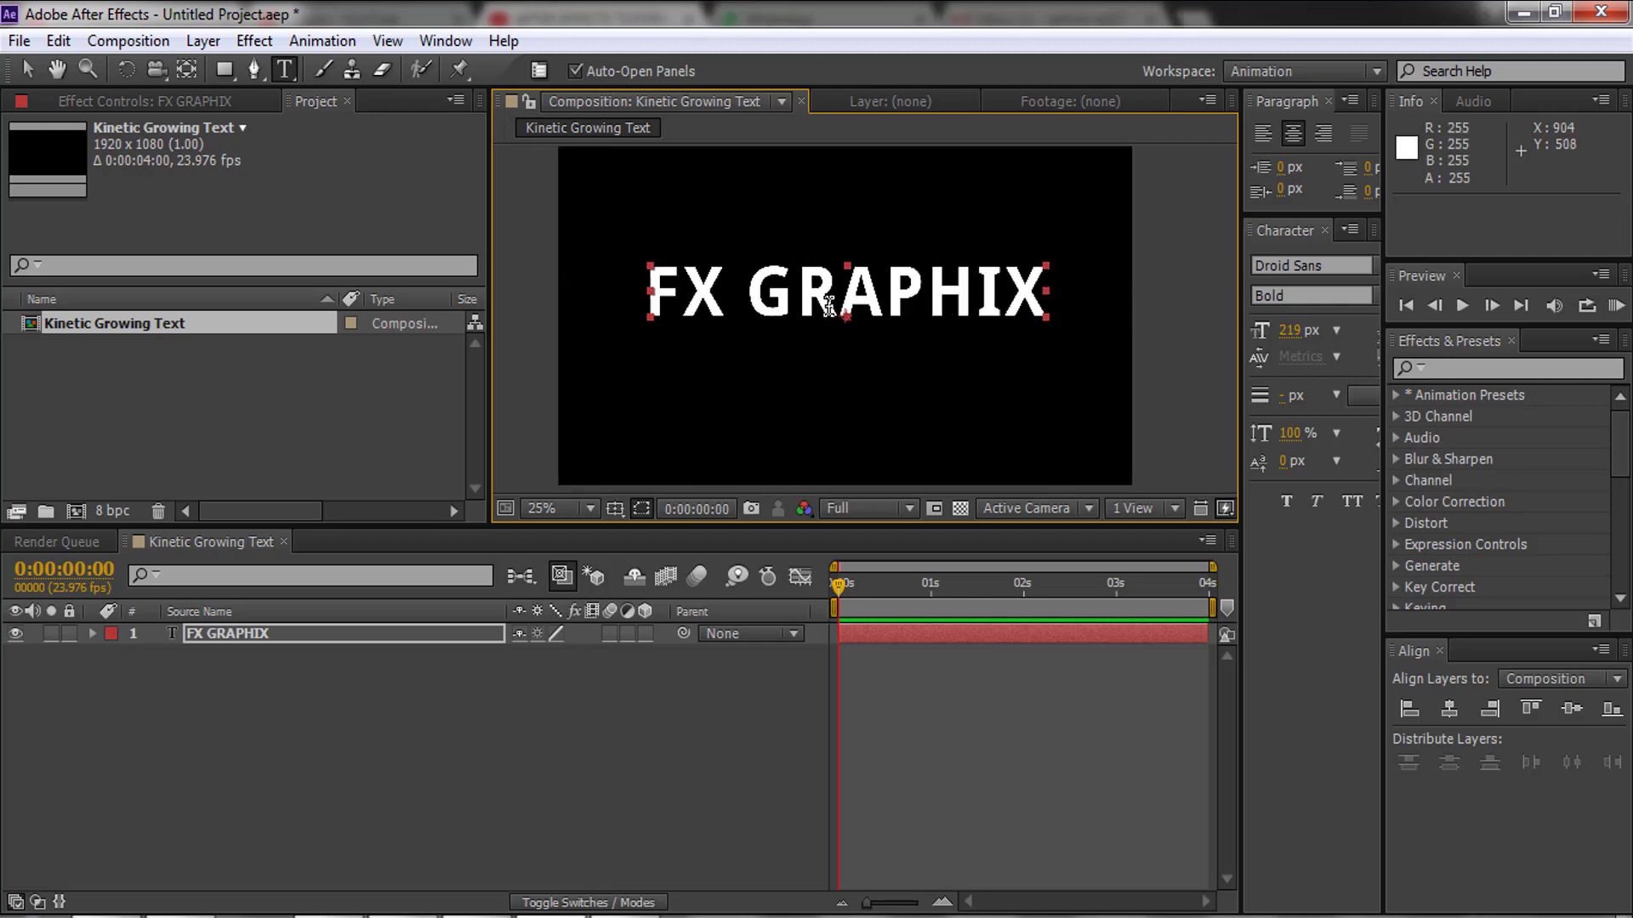
pyautogui.press('v')
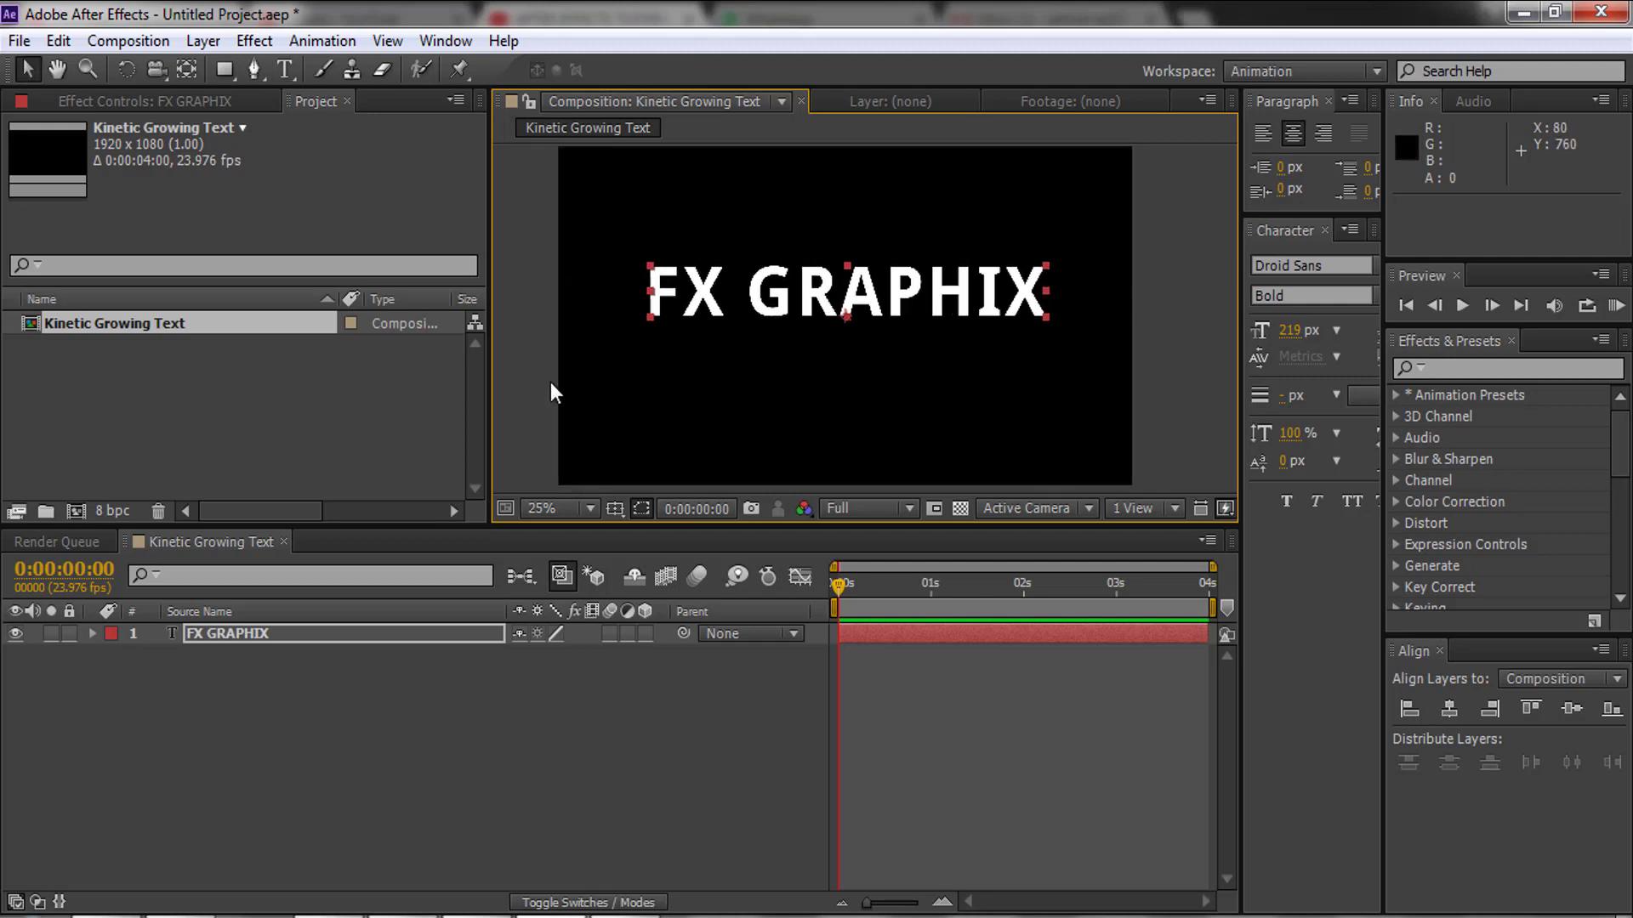
pyautogui.click(545, 345)
pyautogui.click(757, 314)
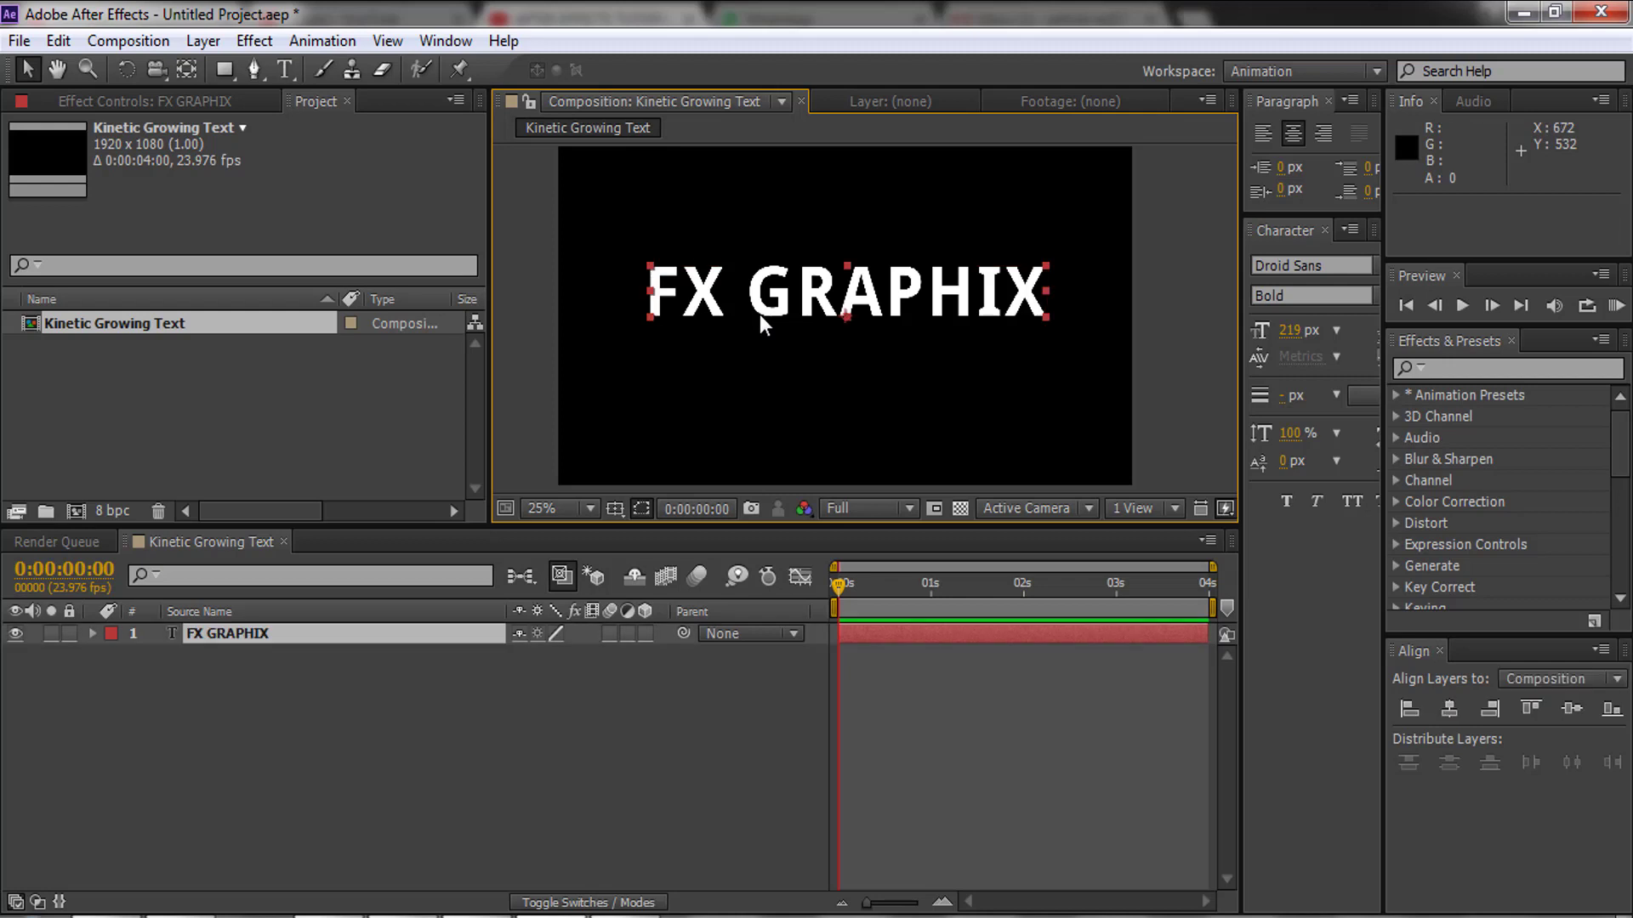
# - Add a Position text animator to the FX GRAPHIX layer
pyautogui.click(93, 635)
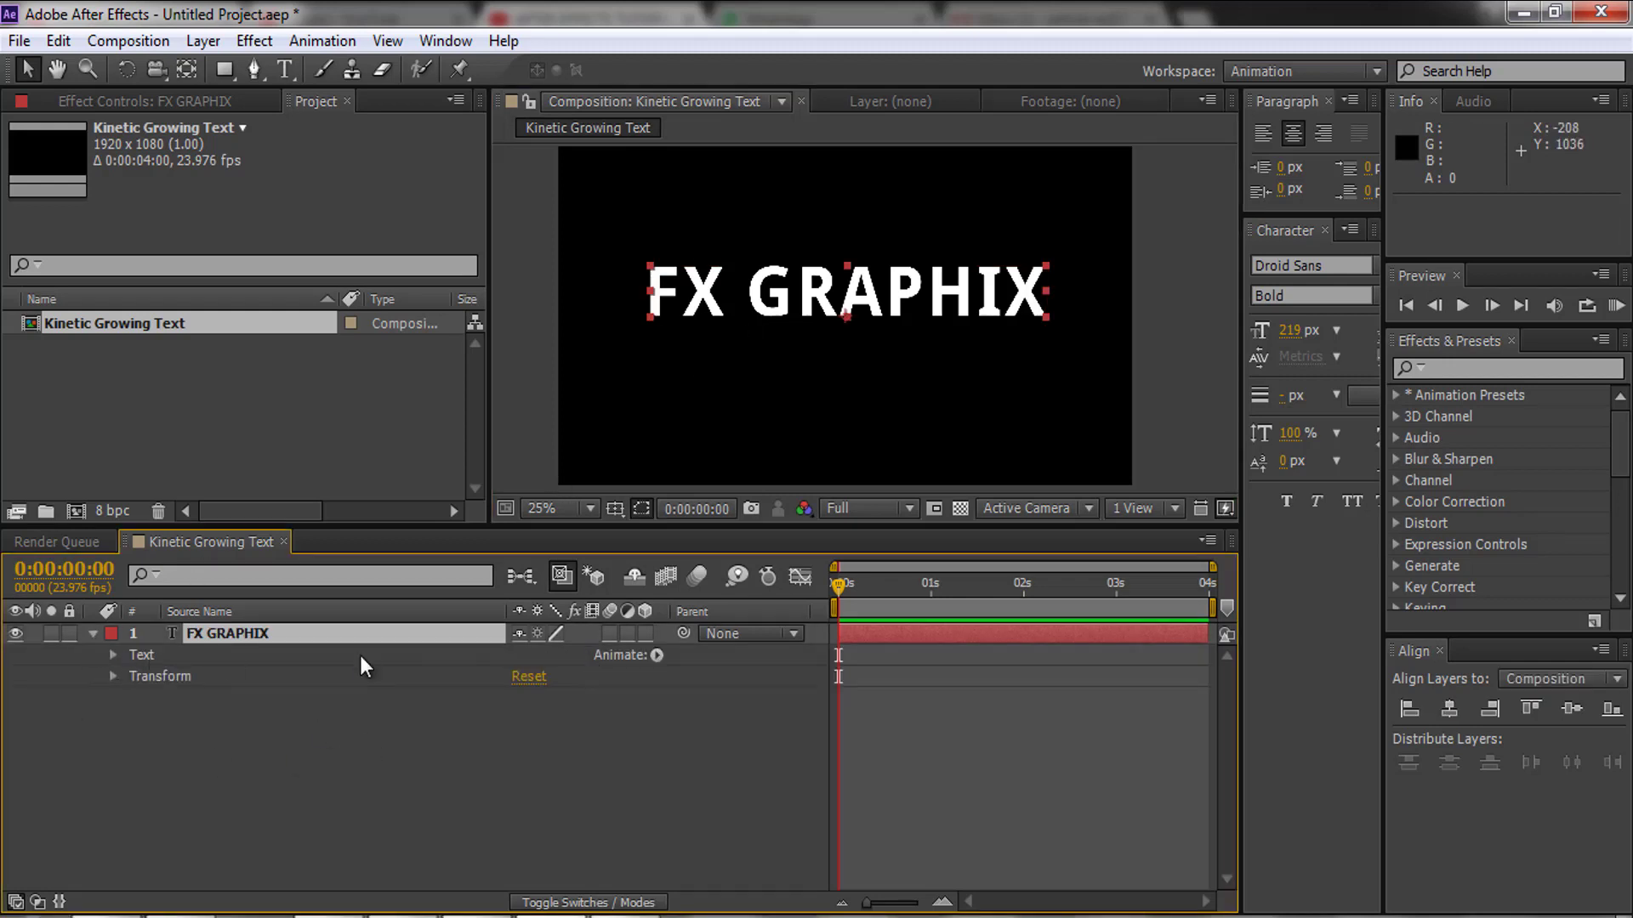
pyautogui.click(657, 656)
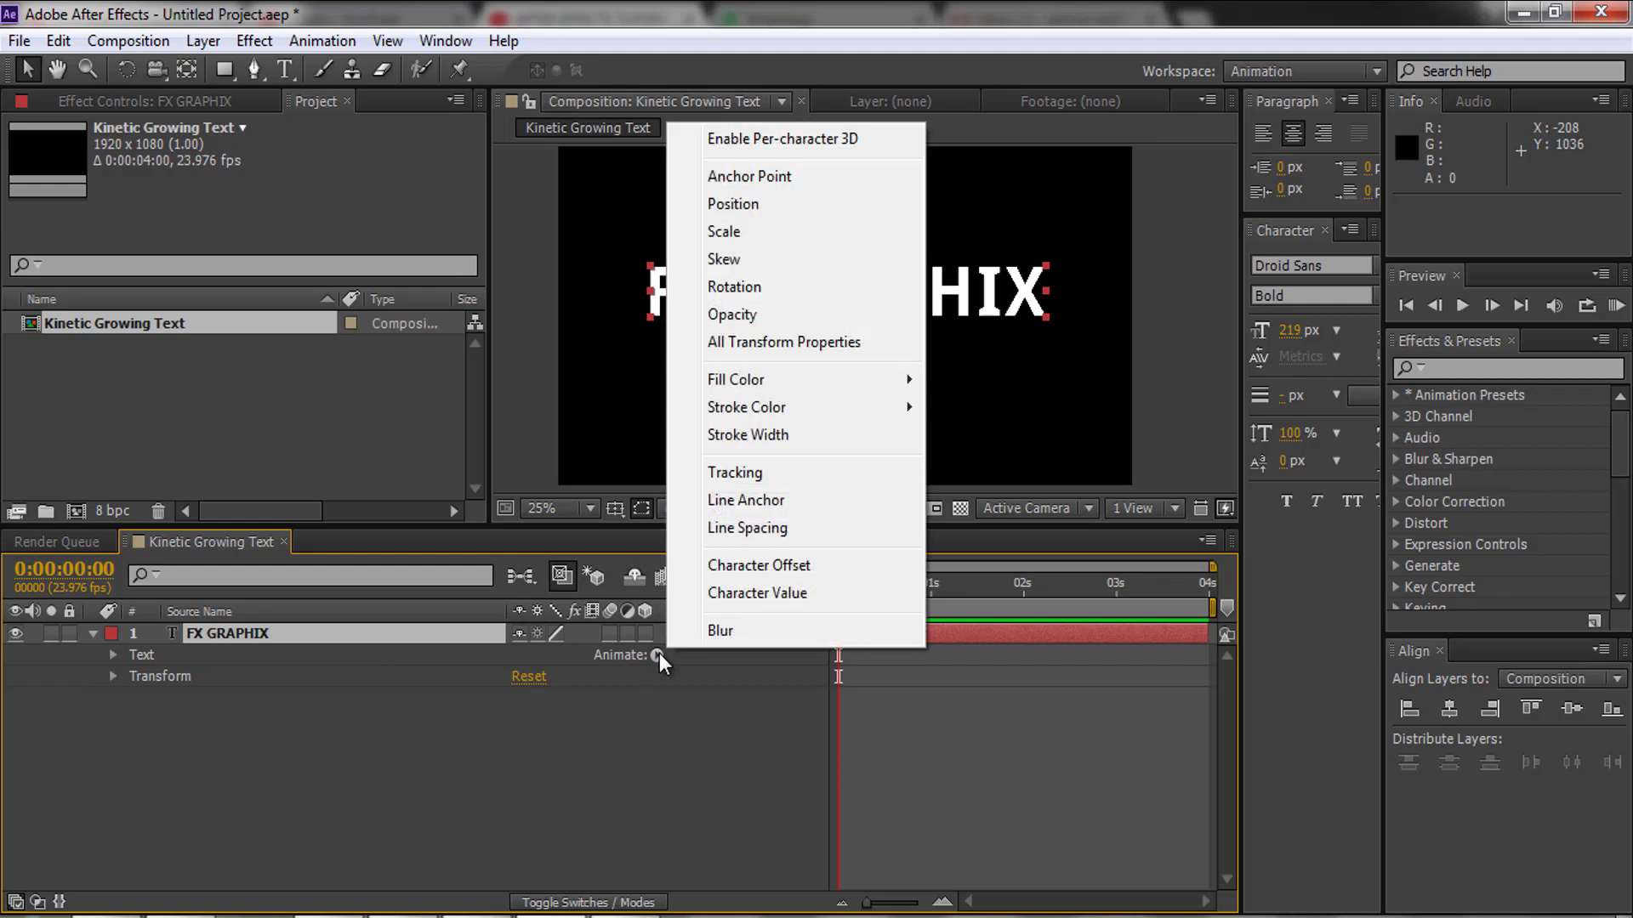
pyautogui.click(815, 203)
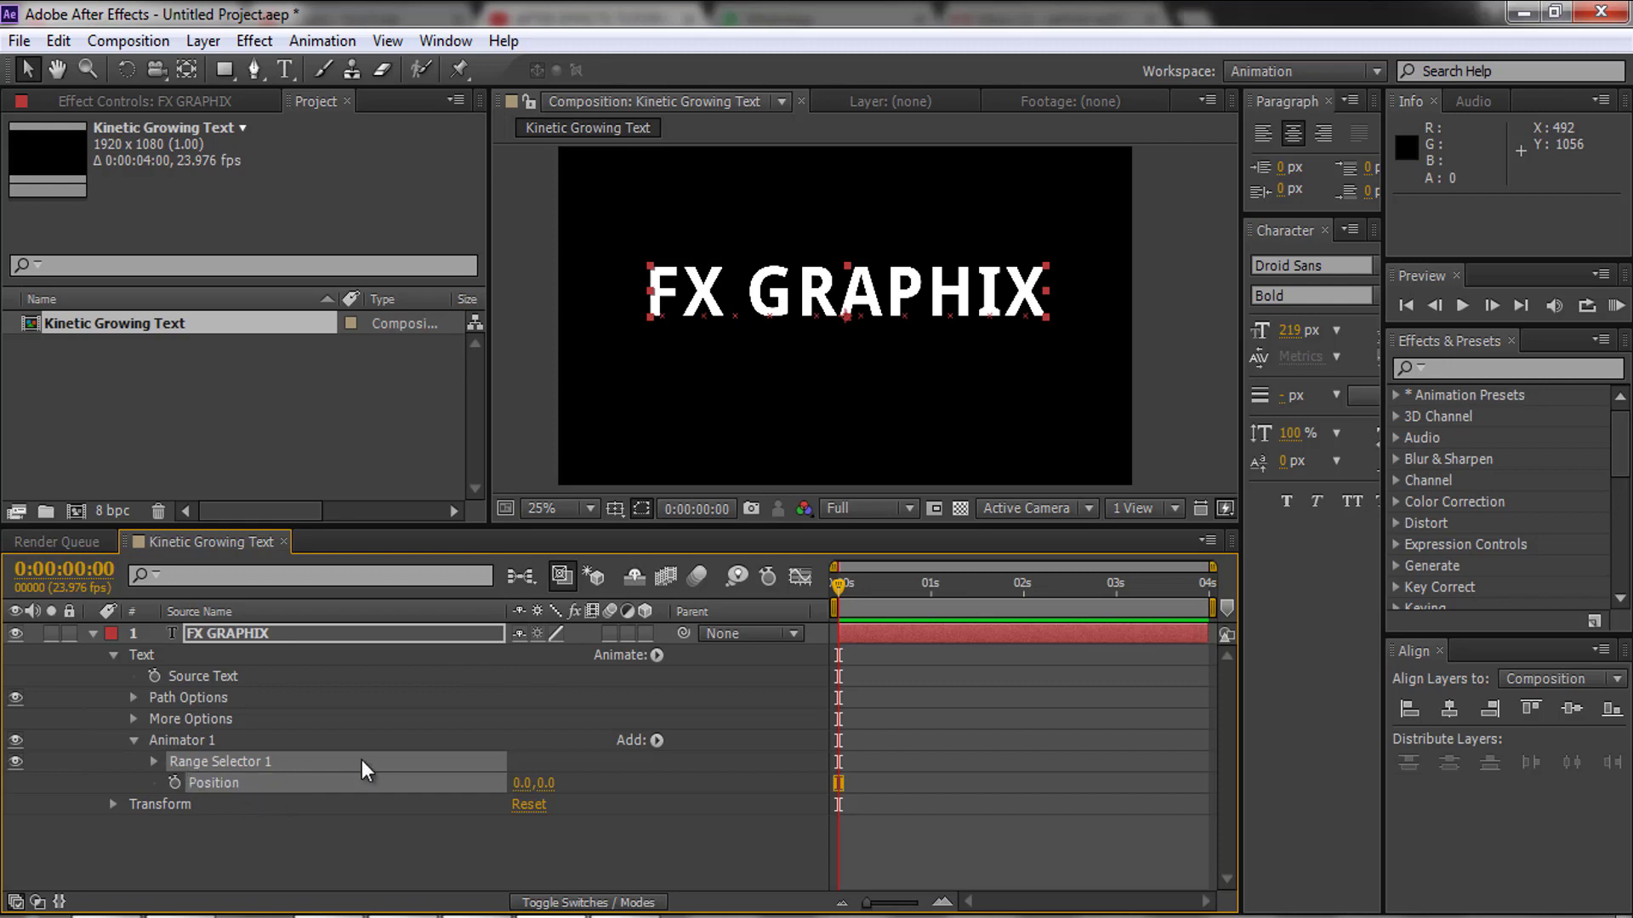
# - Add the Scale, Rotation and Opacity properties to Animator 1 of the text layer
pyautogui.click(658, 741)
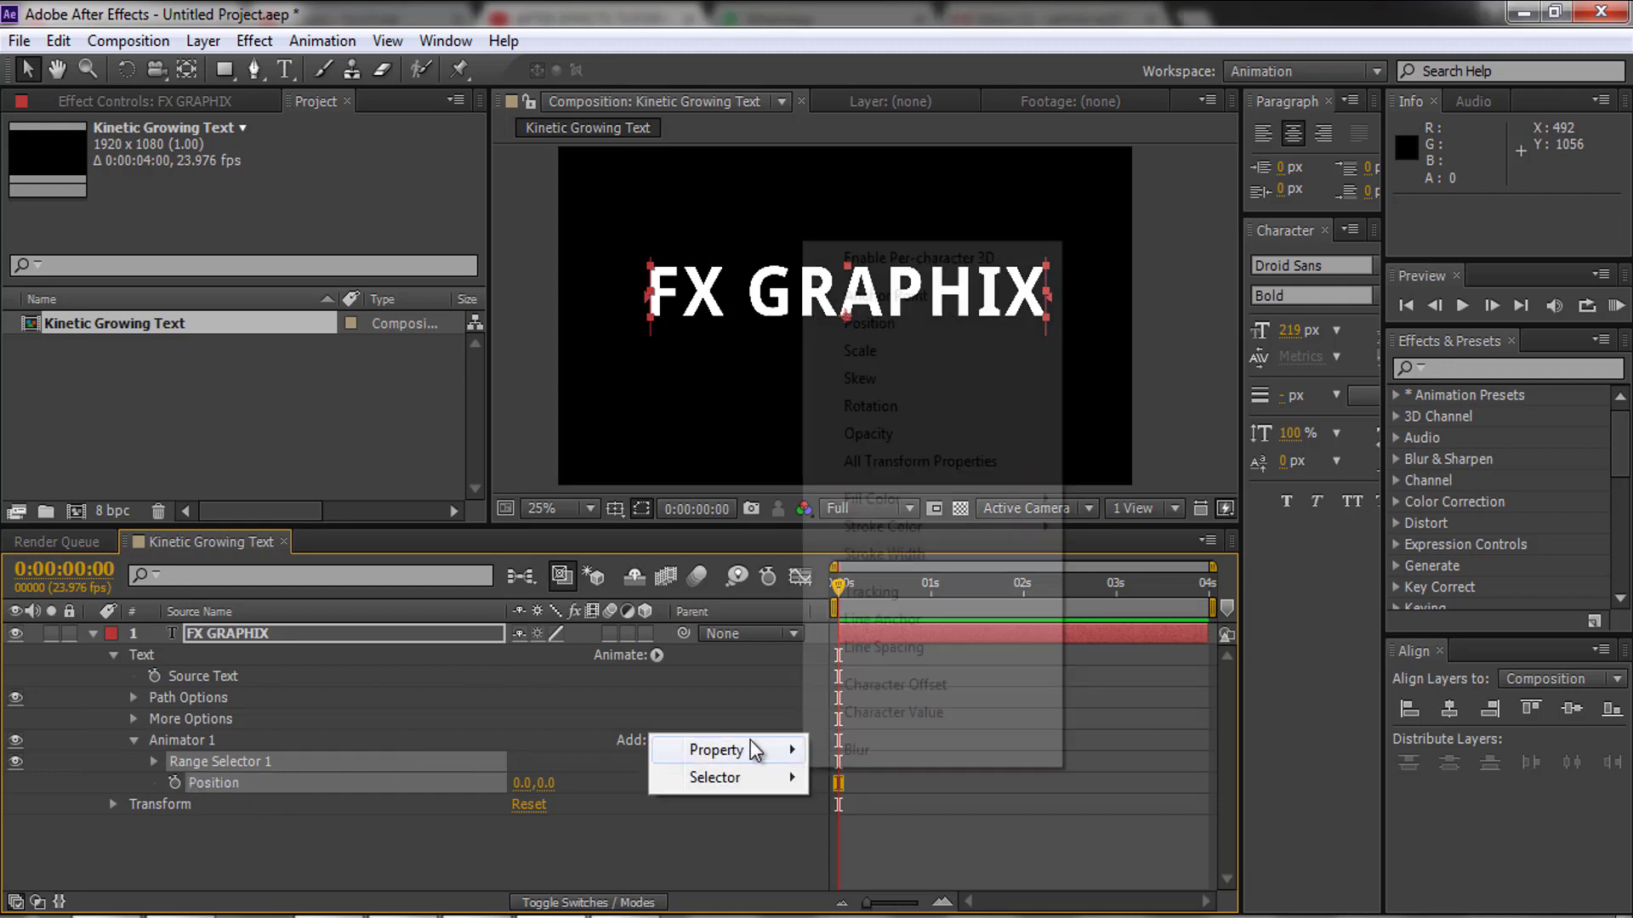
pyautogui.moveTo(723, 750)
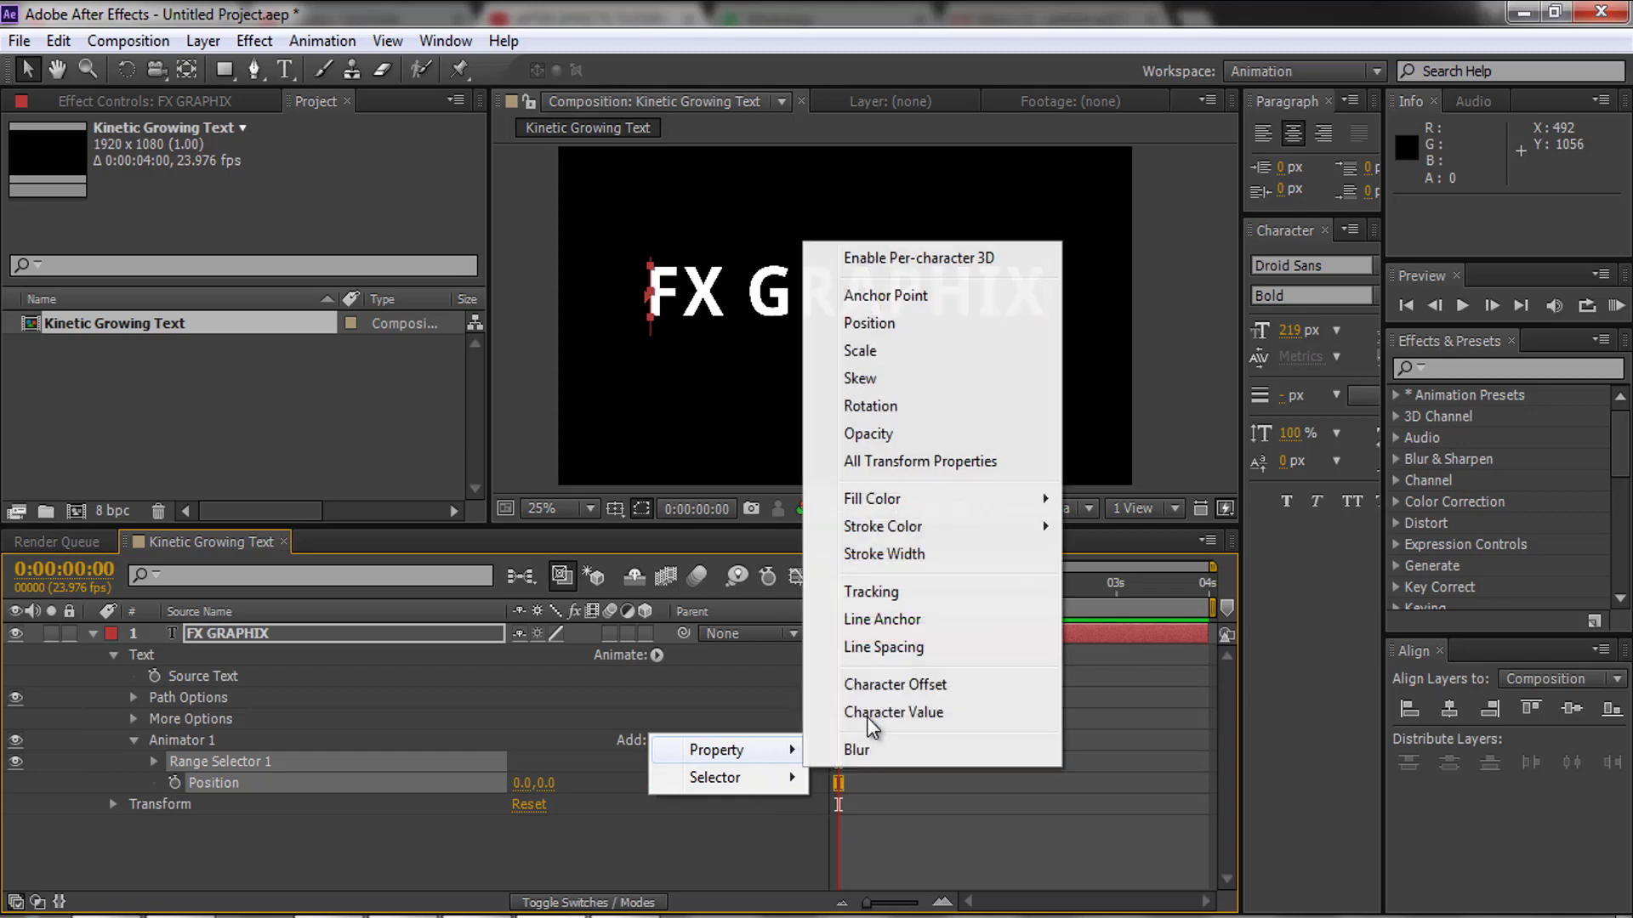
pyautogui.click(899, 374)
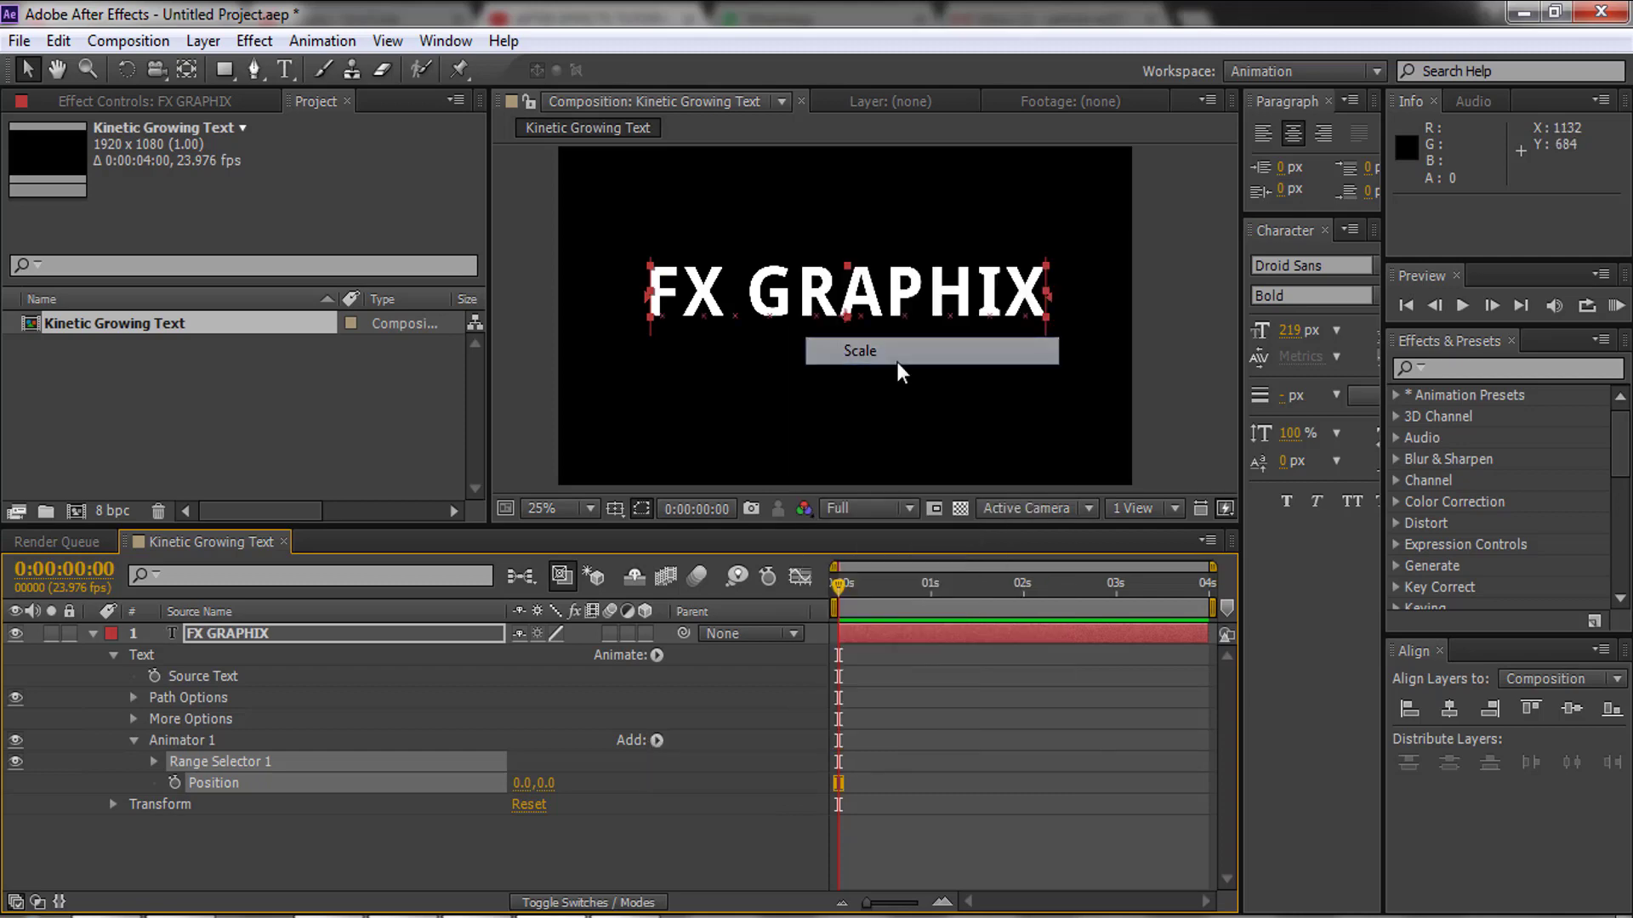
pyautogui.click(656, 740)
pyautogui.moveTo(740, 750)
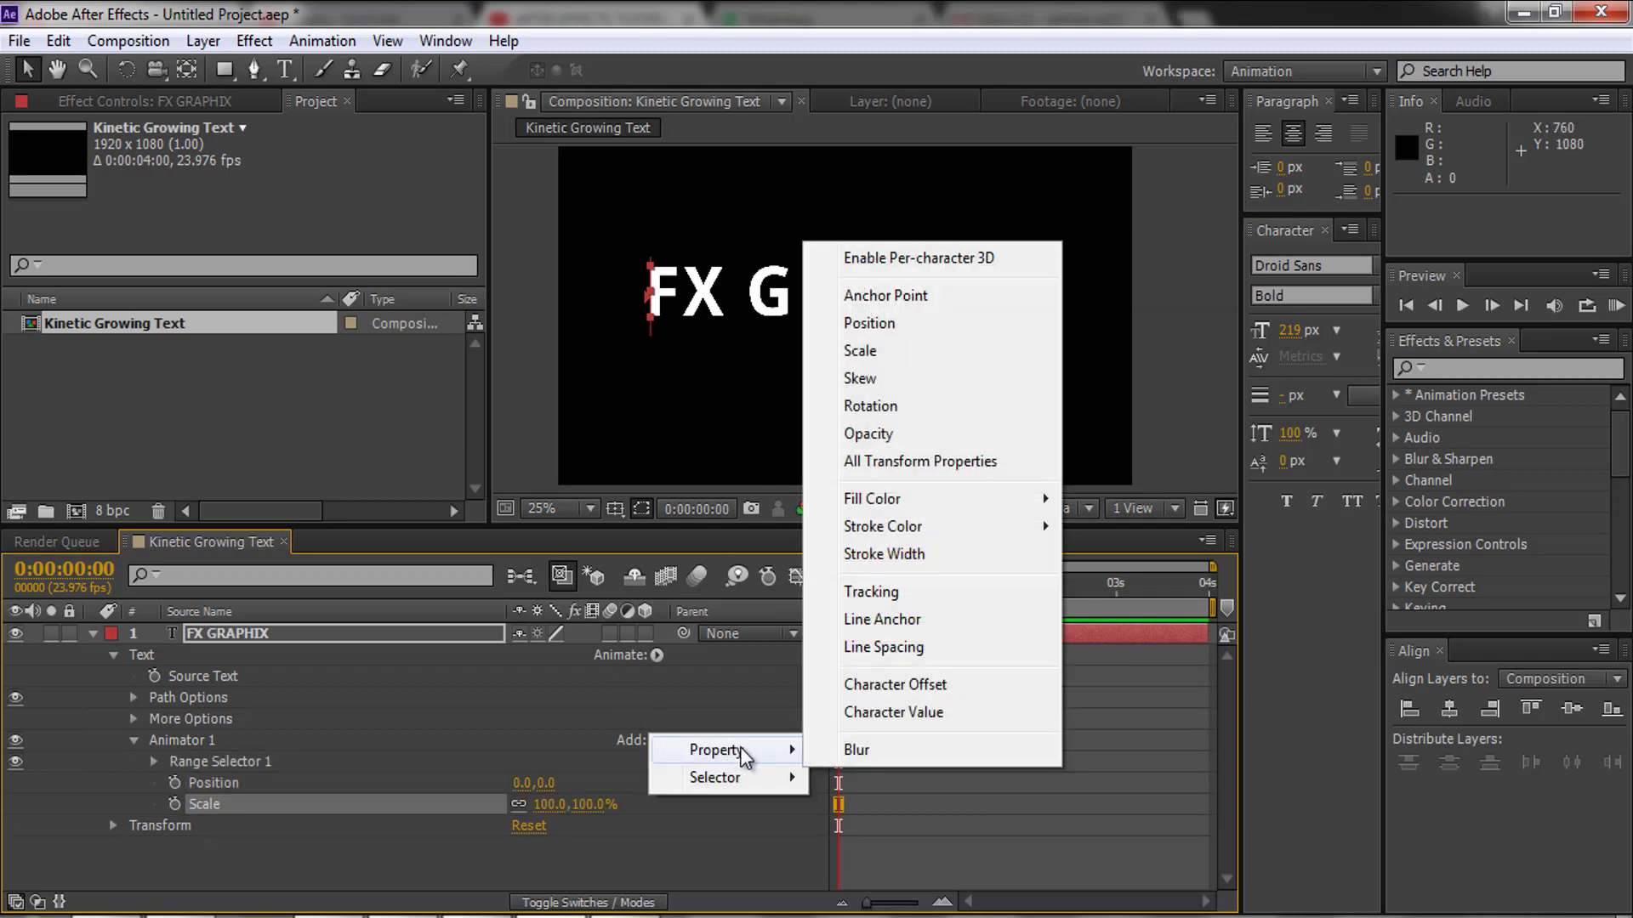
pyautogui.click(921, 406)
pyautogui.click(656, 740)
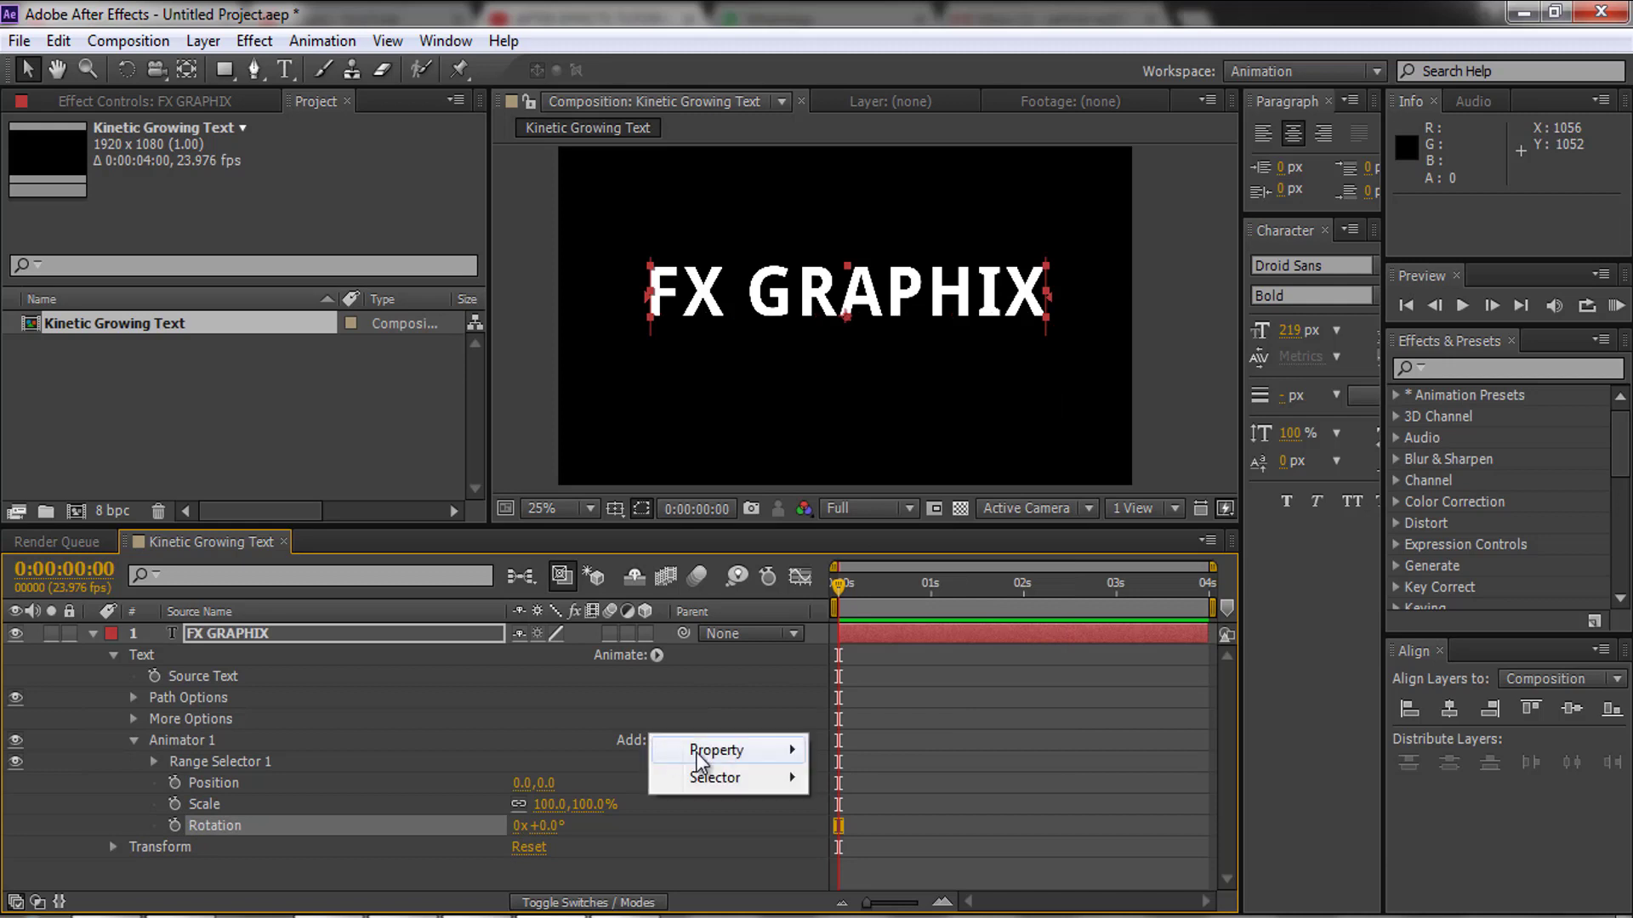
pyautogui.moveTo(716, 750)
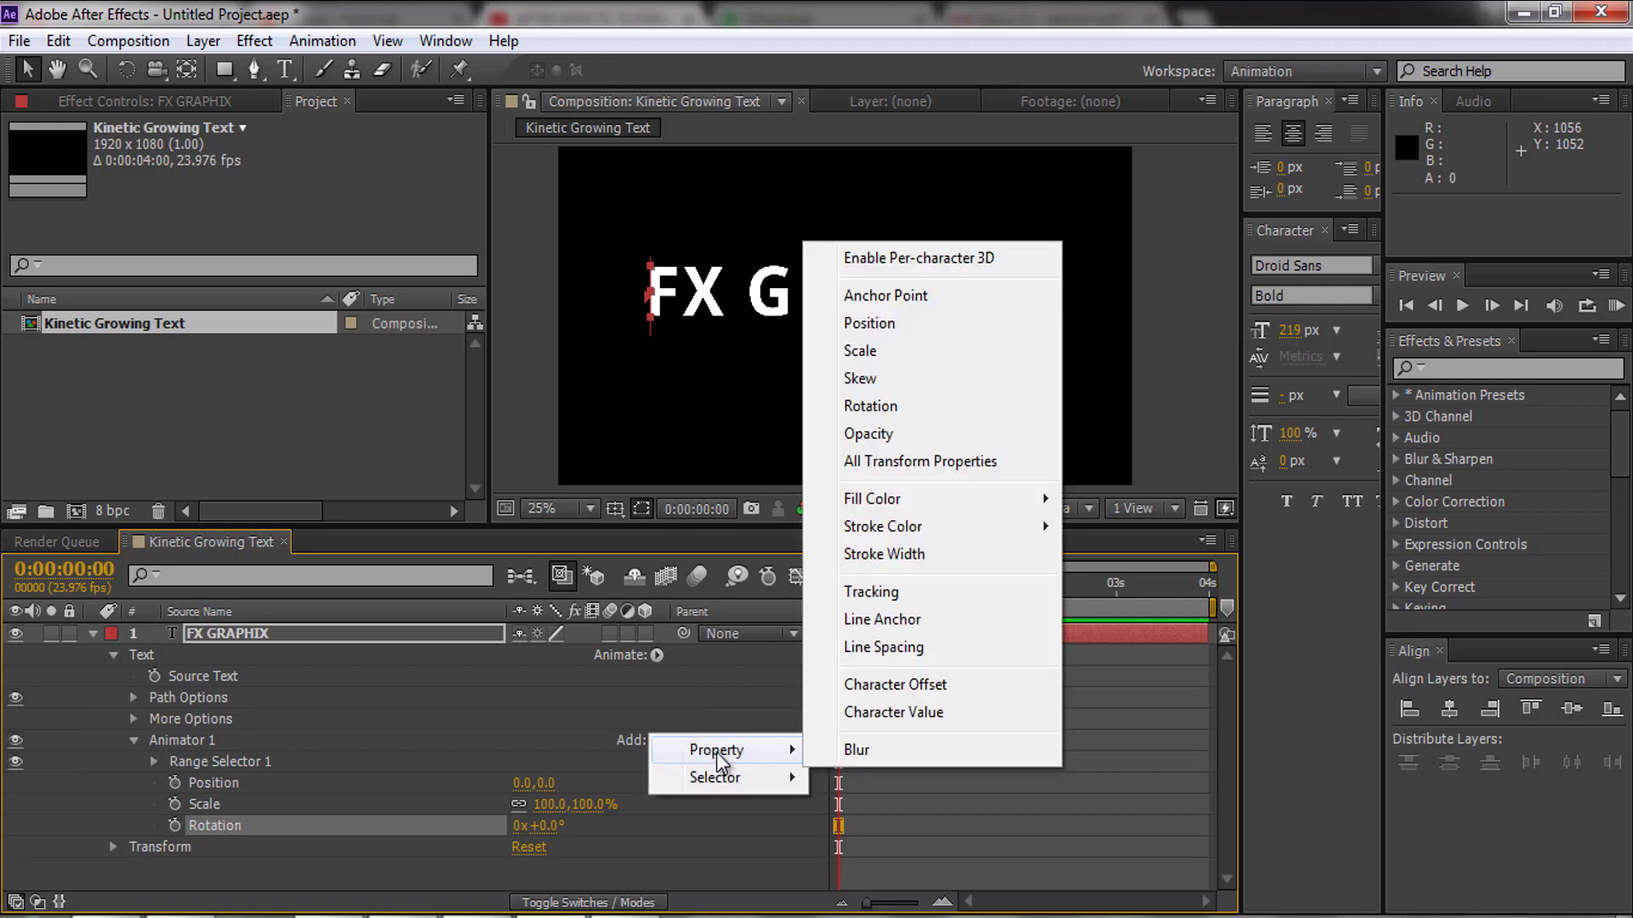
pyautogui.click(885, 434)
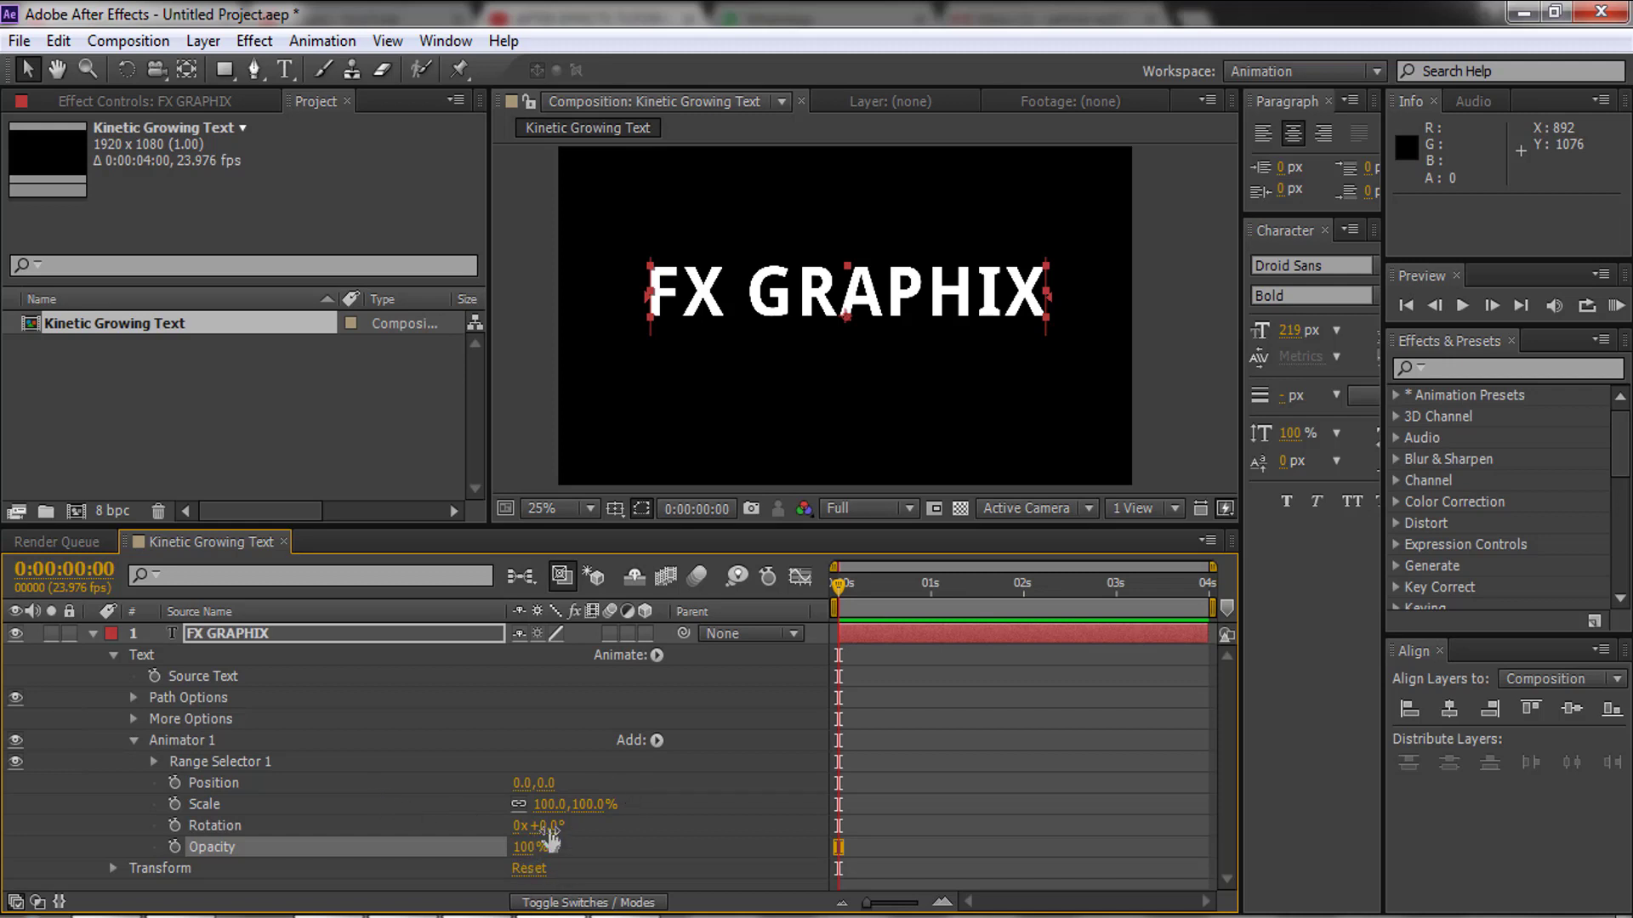
# - Set the animator's Scale to 0% and its vertical Position to 50
pyautogui.click(589, 805)
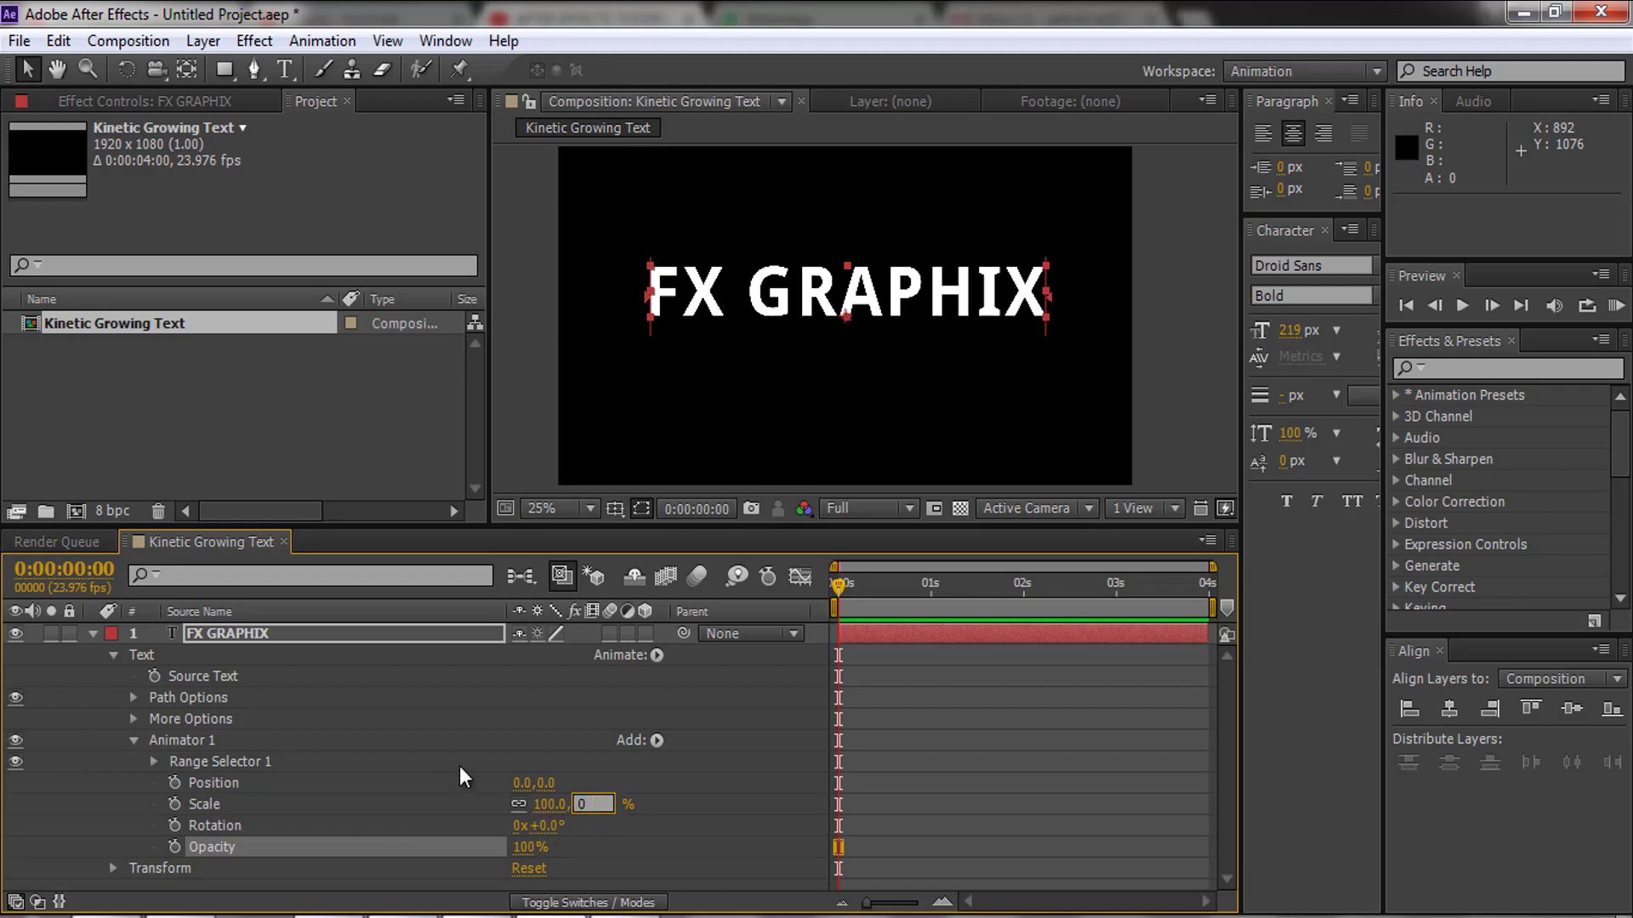
pyautogui.press('Return')
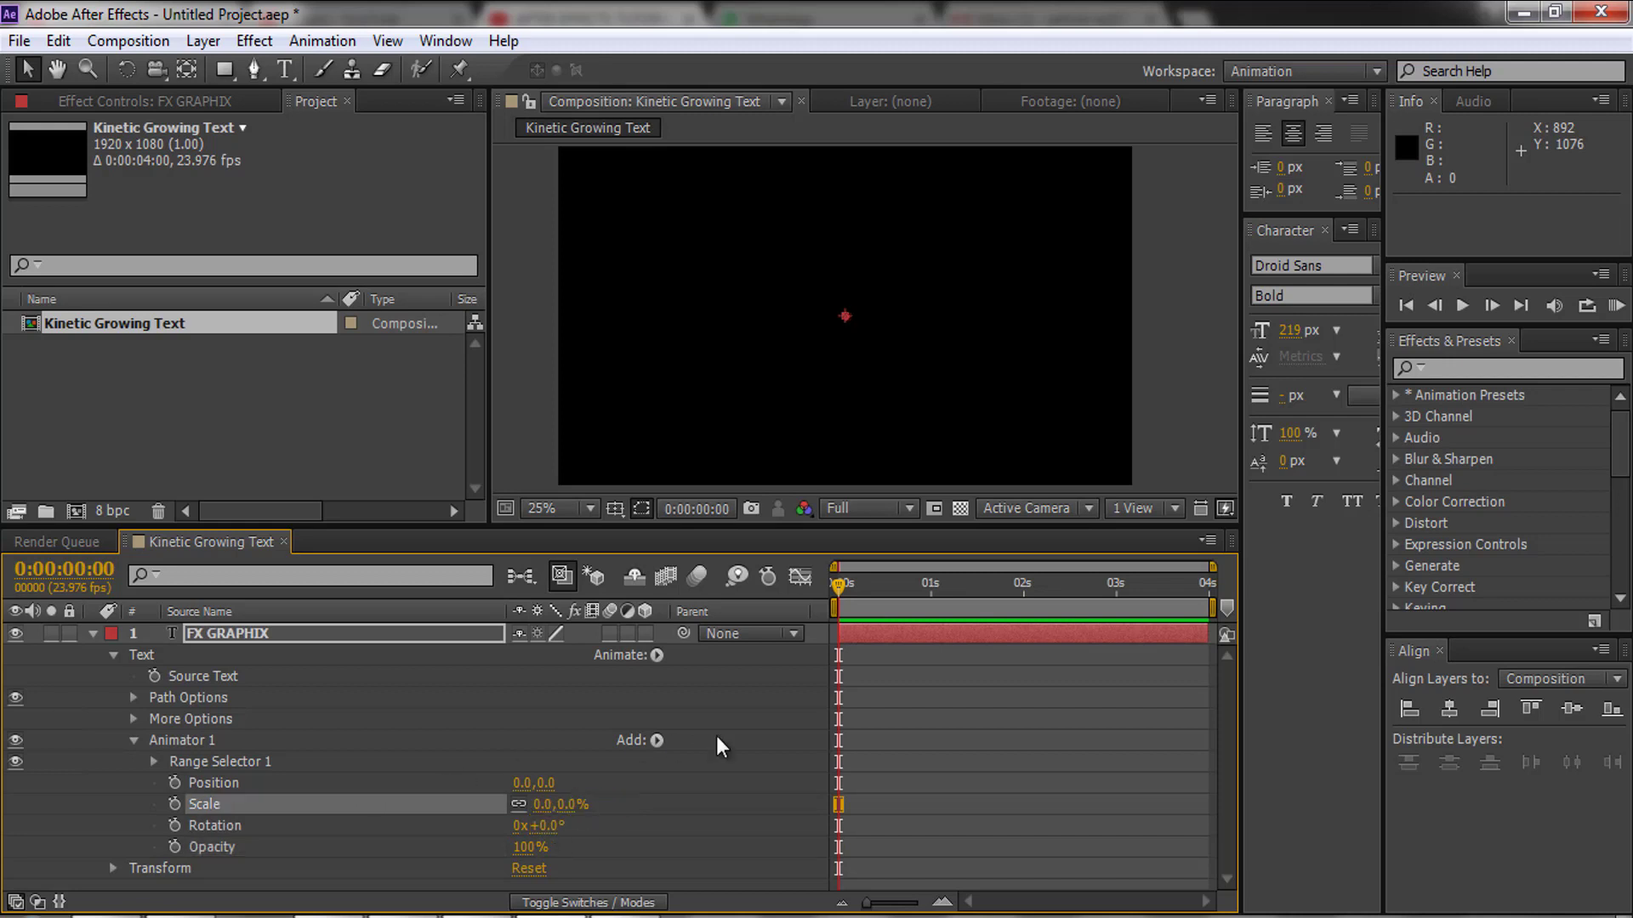
pyautogui.click(548, 783)
pyautogui.write('50')
# - Set the animator's Rotation to 40° and its Opacity to 0%
pyautogui.click(557, 826)
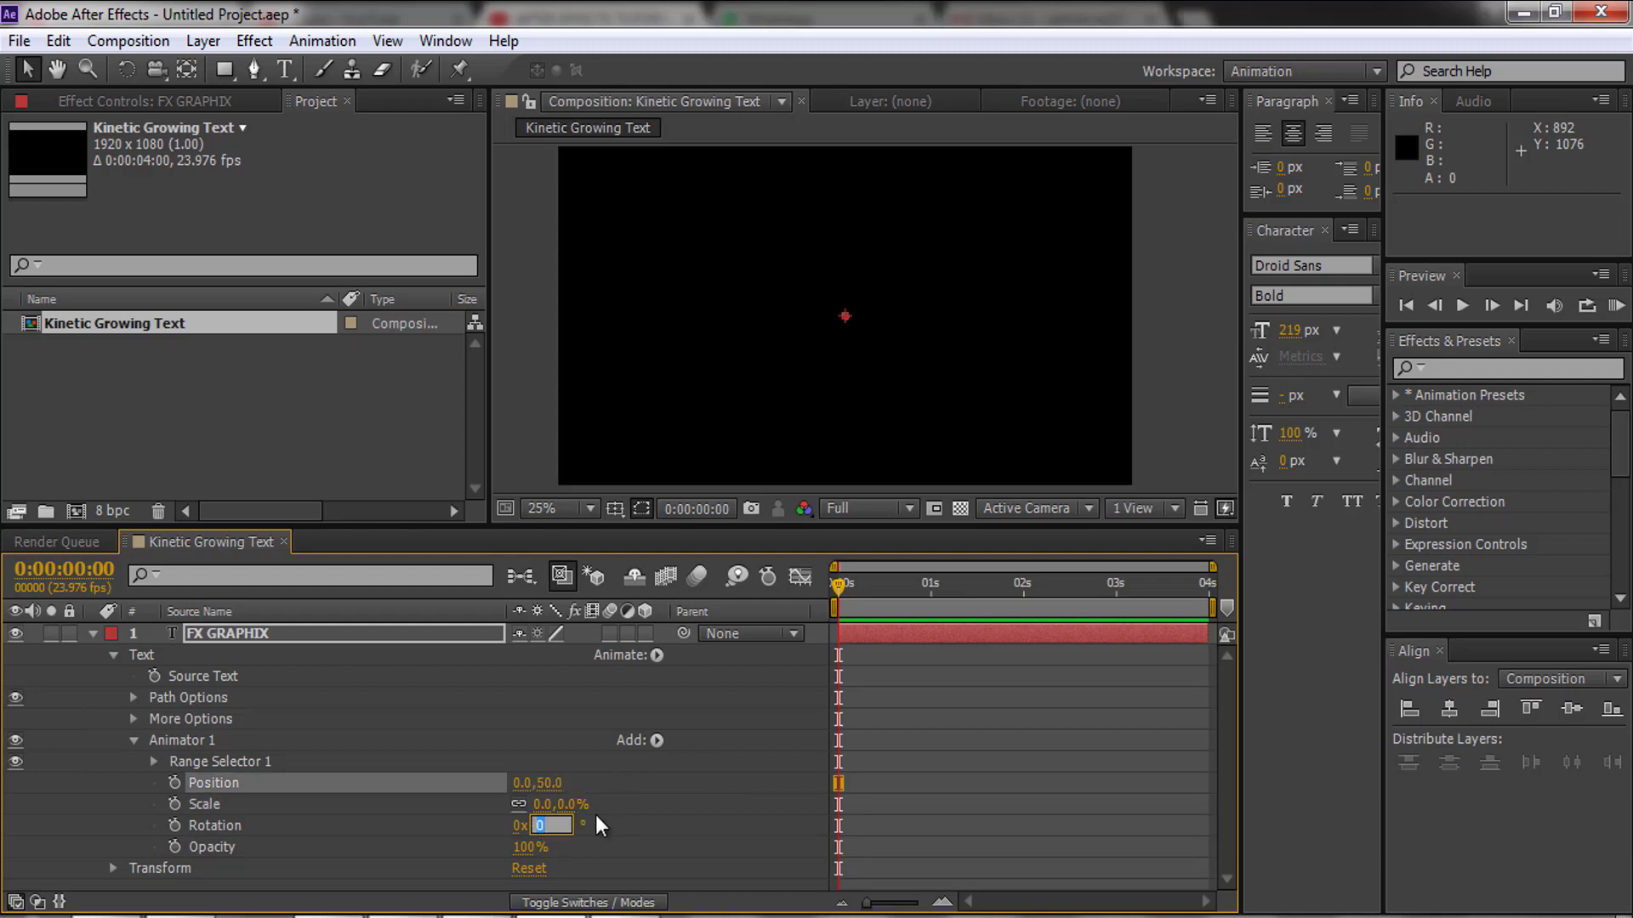
pyautogui.write('4')
pyautogui.press('Return')
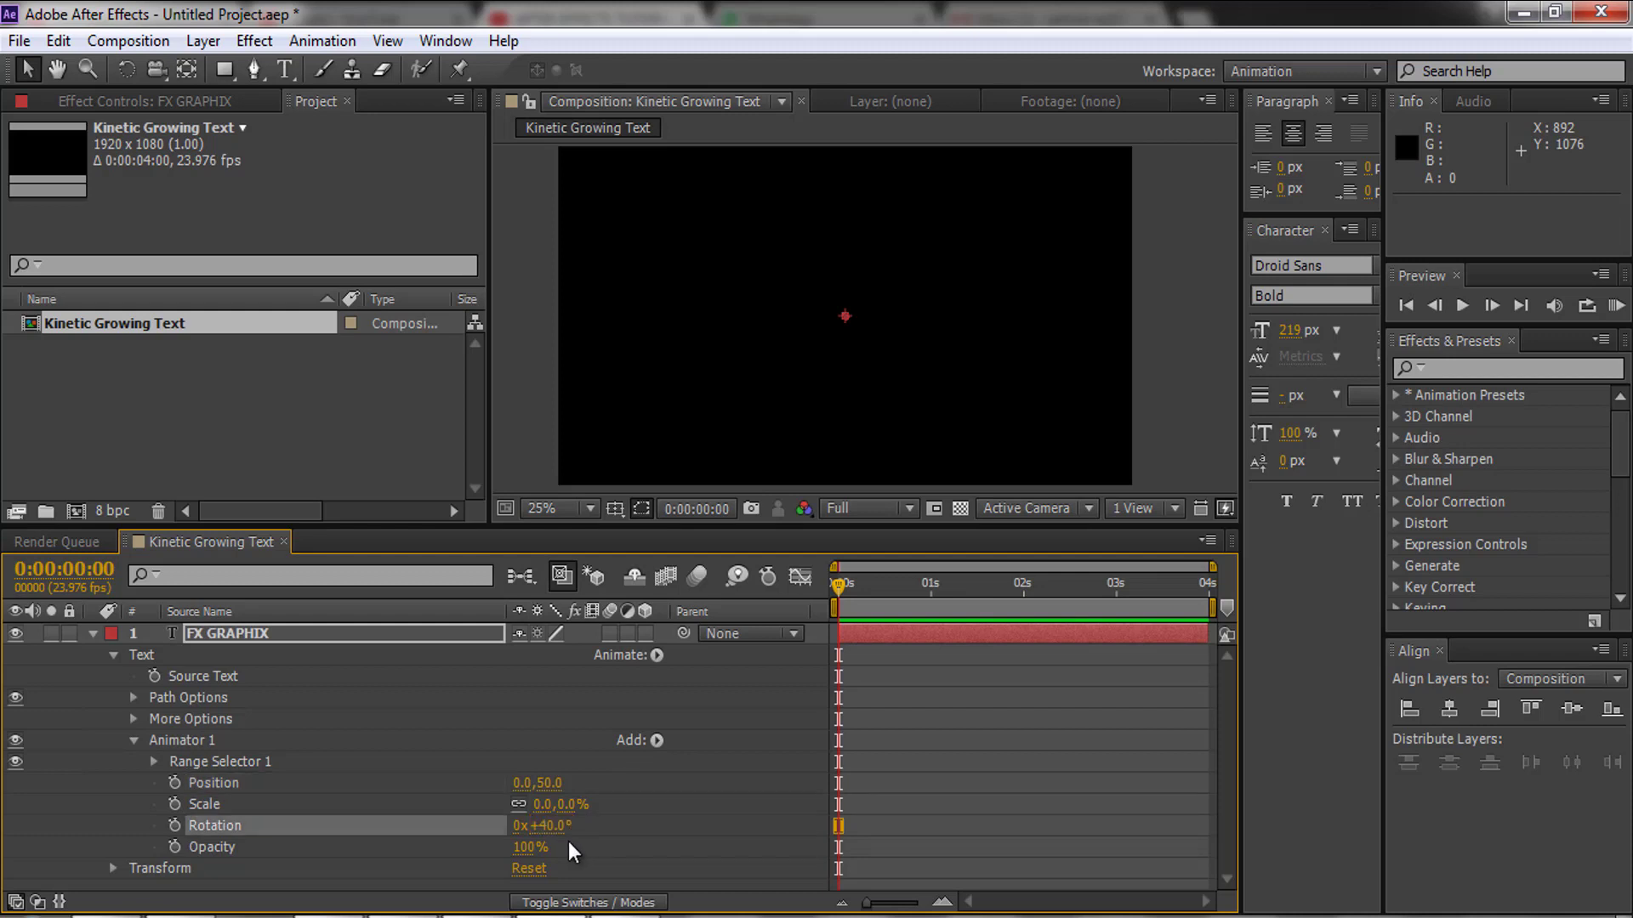
pyautogui.click(522, 847)
pyautogui.write('0')
pyautogui.press('Return')
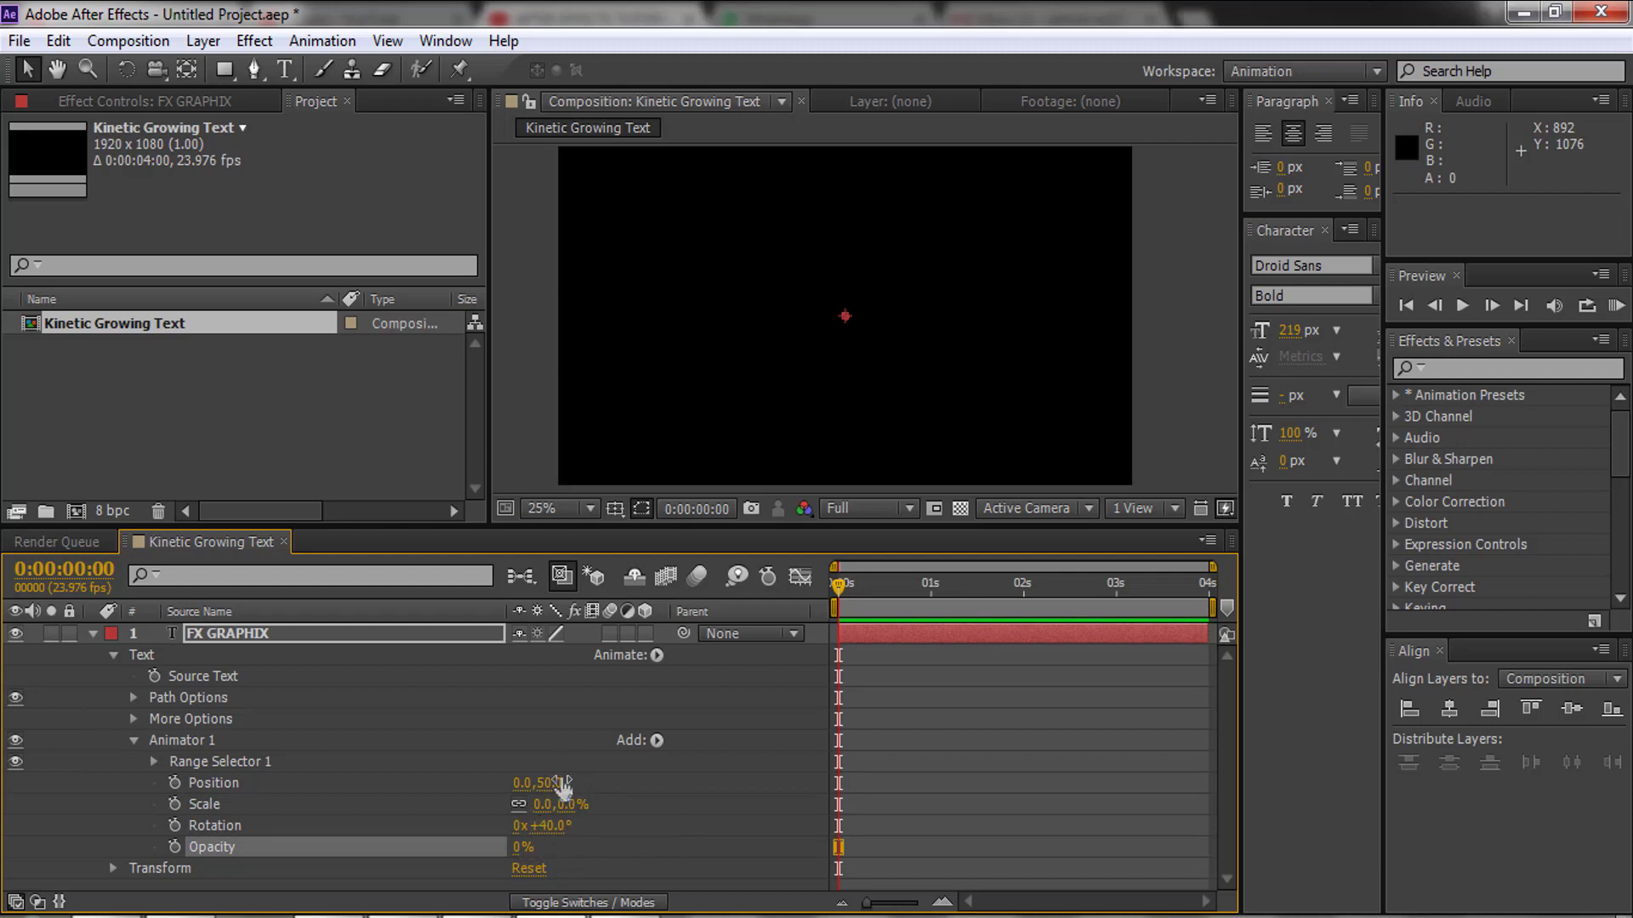
# - Add an Expression selector to Animator 1 of the FX GRAPHIX layer and expand its properties
pyautogui.click(656, 741)
pyautogui.moveTo(706, 778)
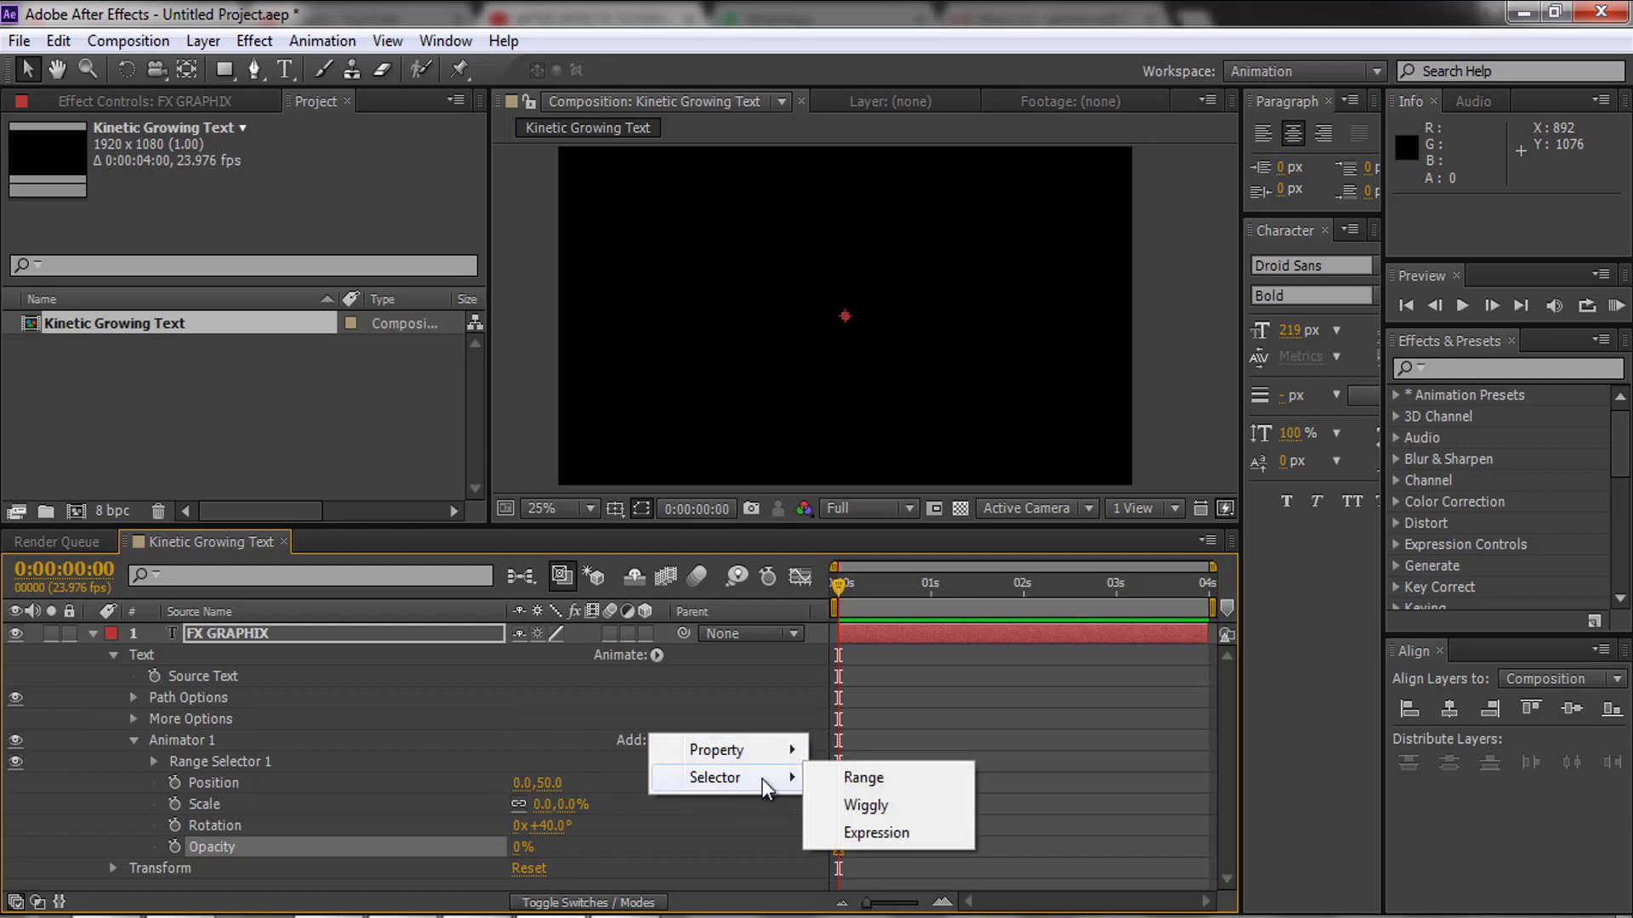
pyautogui.click(891, 833)
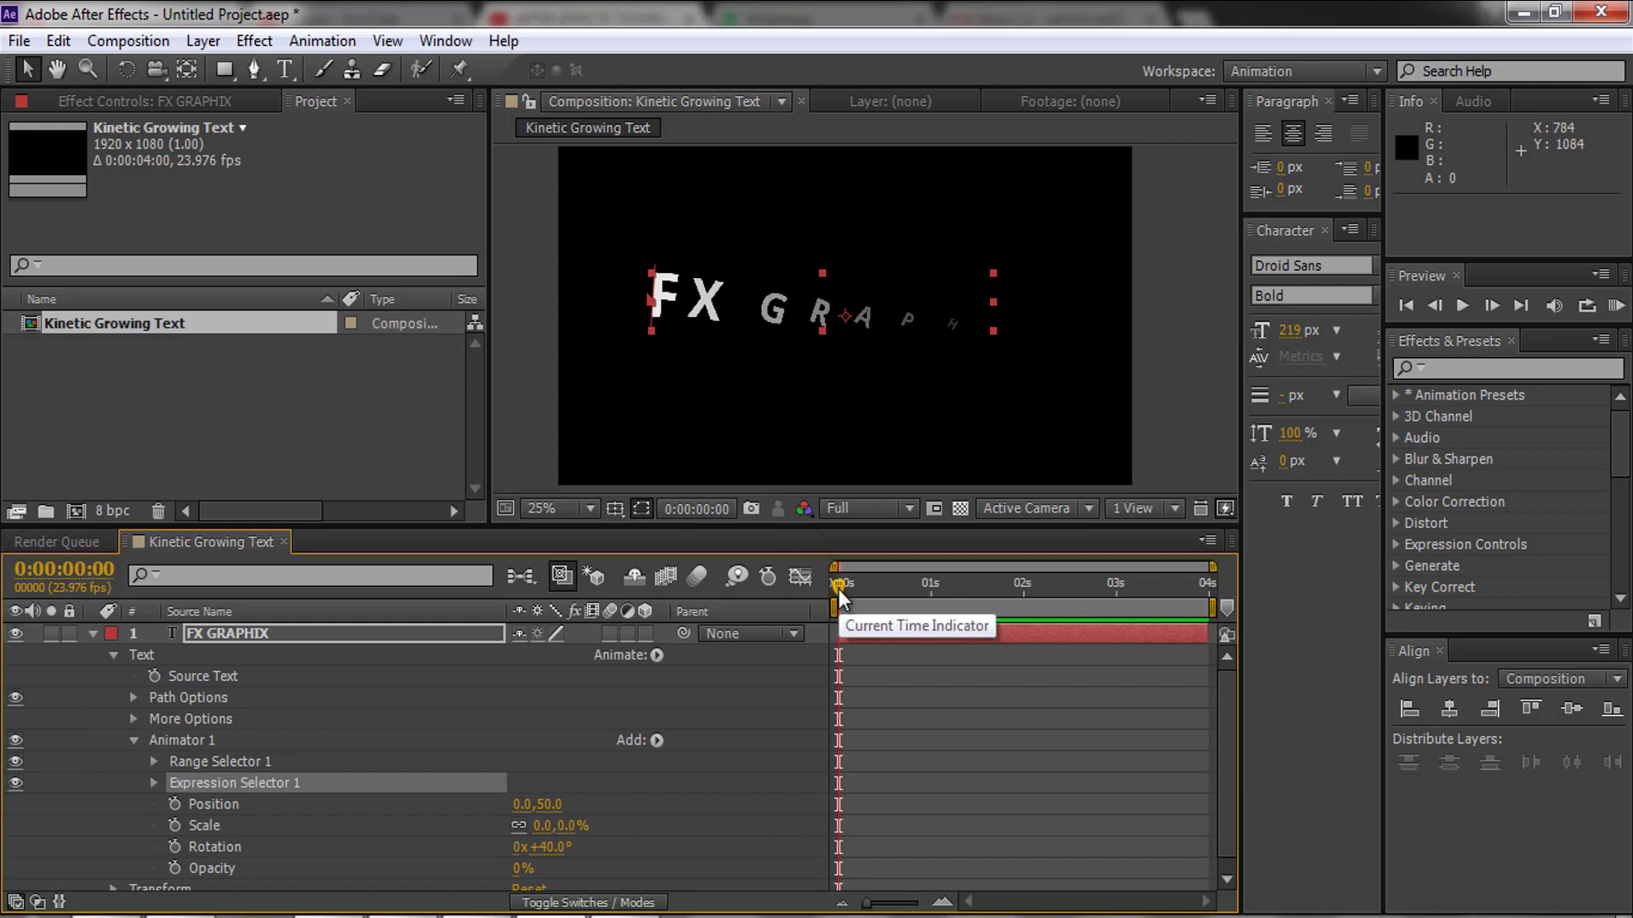
pyautogui.moveTo(837, 590); pyautogui.dragTo(778, 590)
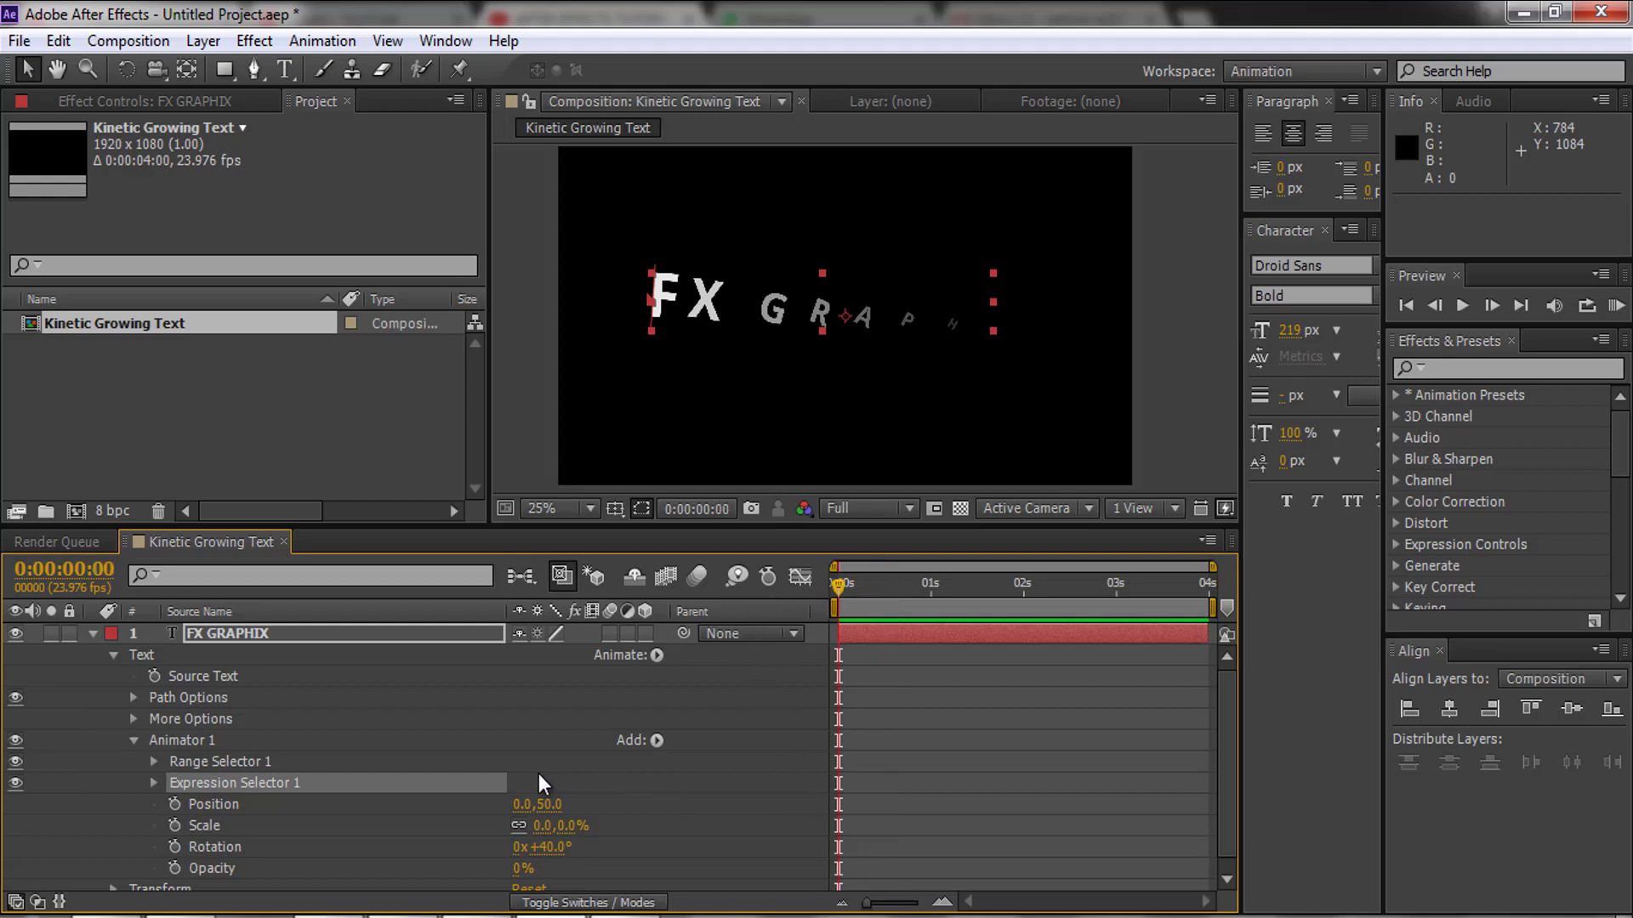
pyautogui.click(152, 783)
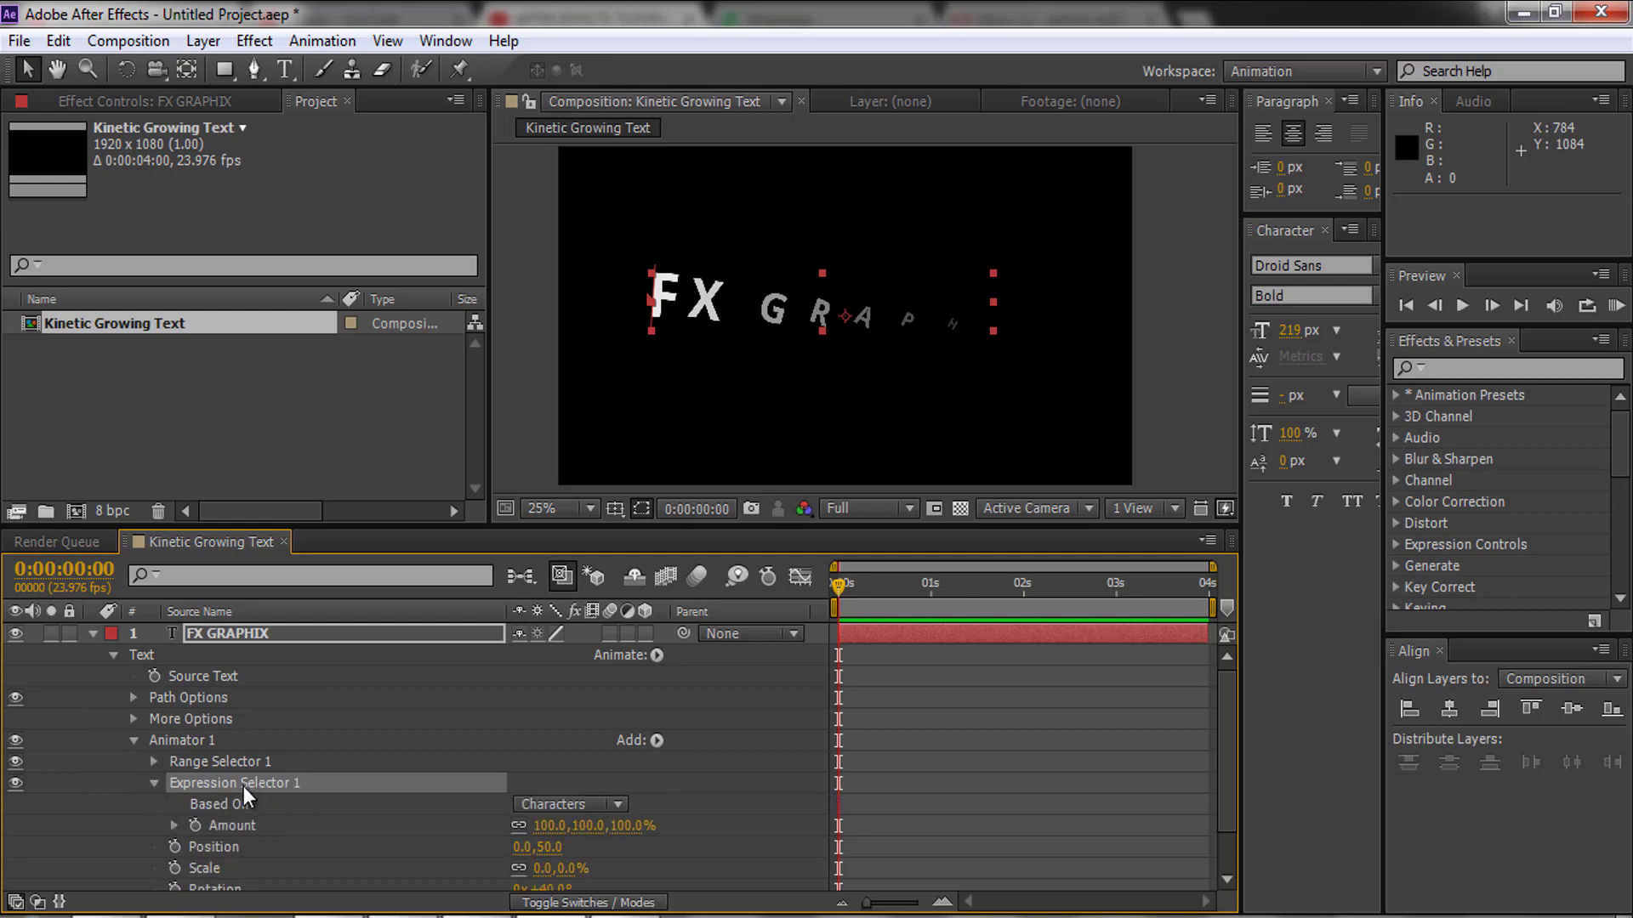
# - Switch to the "expression" file in Notepad, copy its entire expression code and minimize the file
pyautogui.click(477, 916)
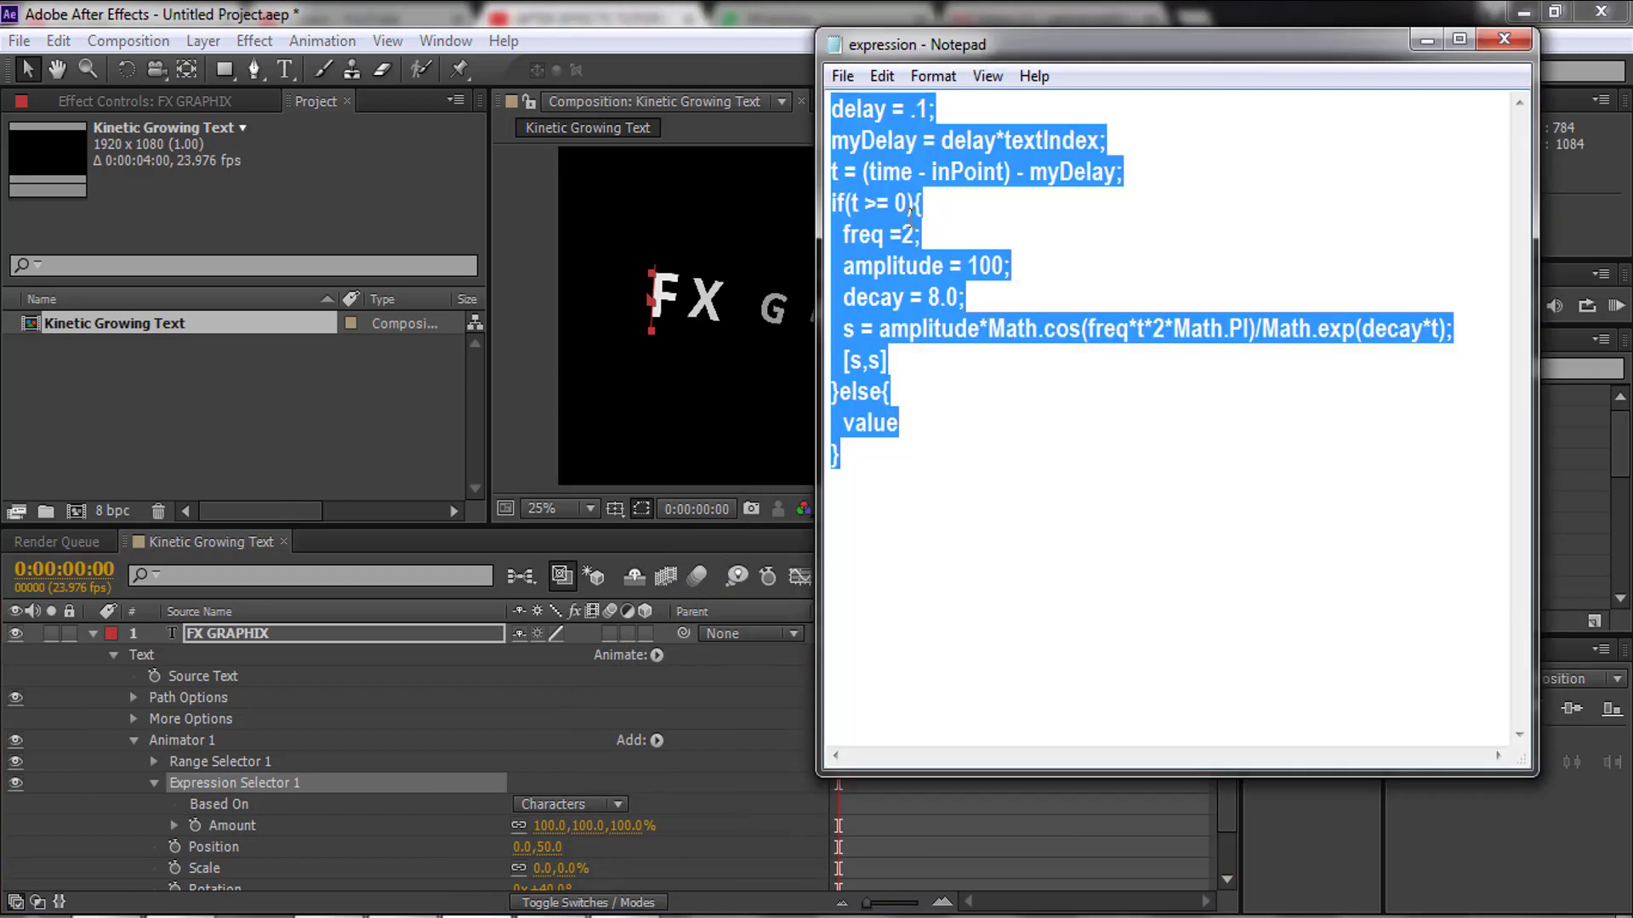
pyautogui.click(922, 466)
pyautogui.moveTo(916, 493); pyautogui.dragTo(810, 116)
pyautogui.click(1427, 39)
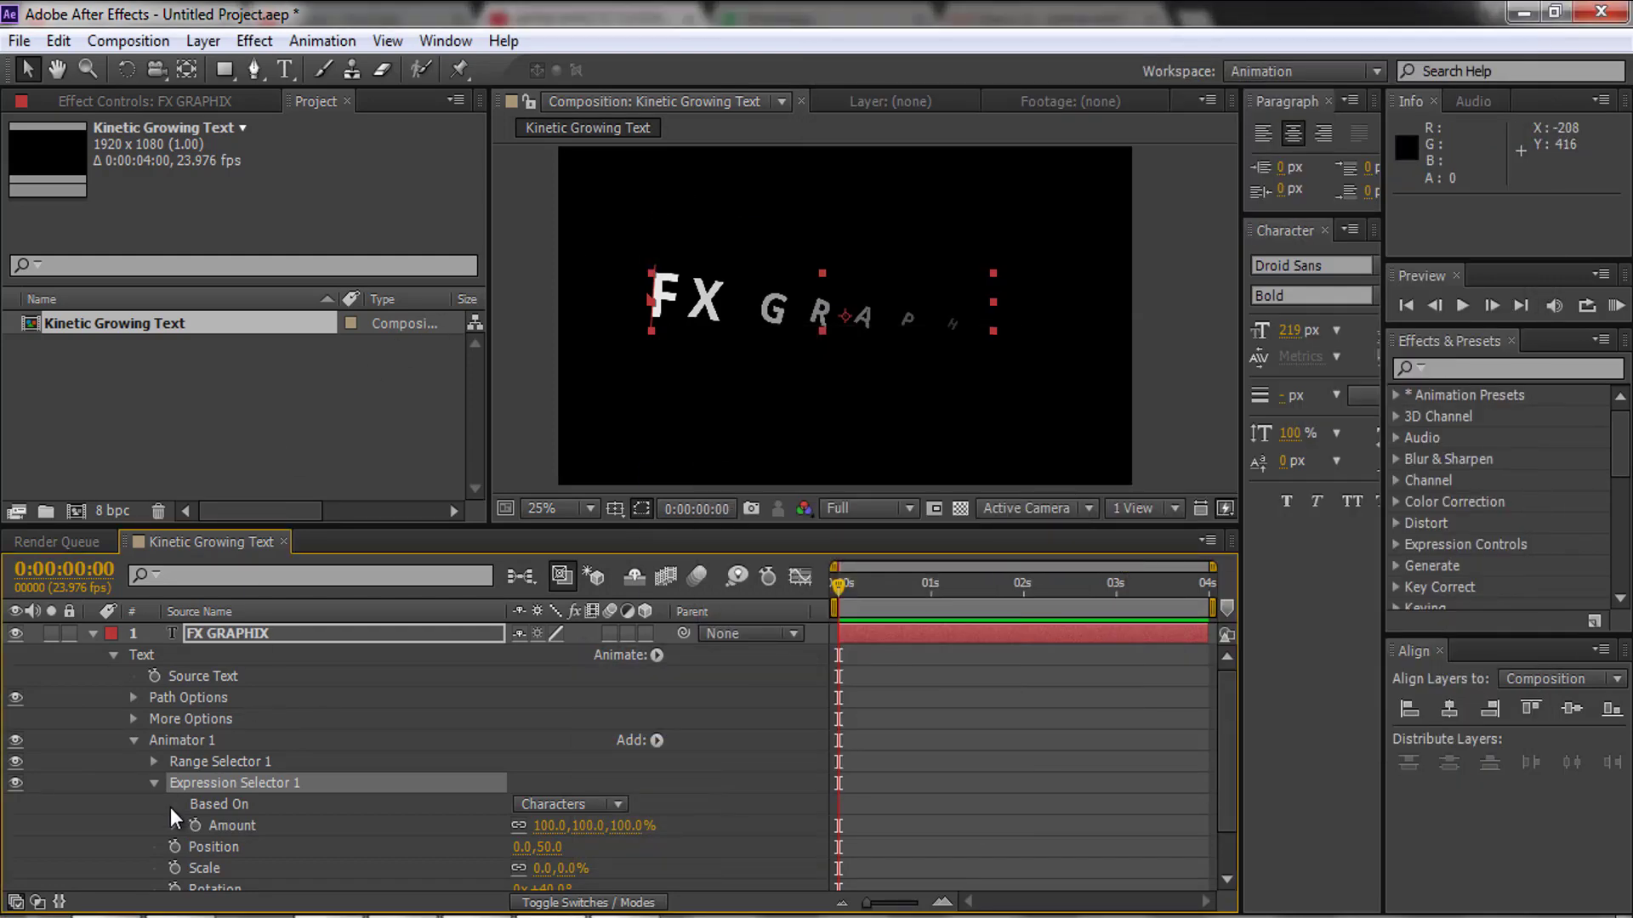
# - Enable an expression on the Amount property of Expression Selector 1 and replace the default with the copied code
pyautogui.click(192, 822)
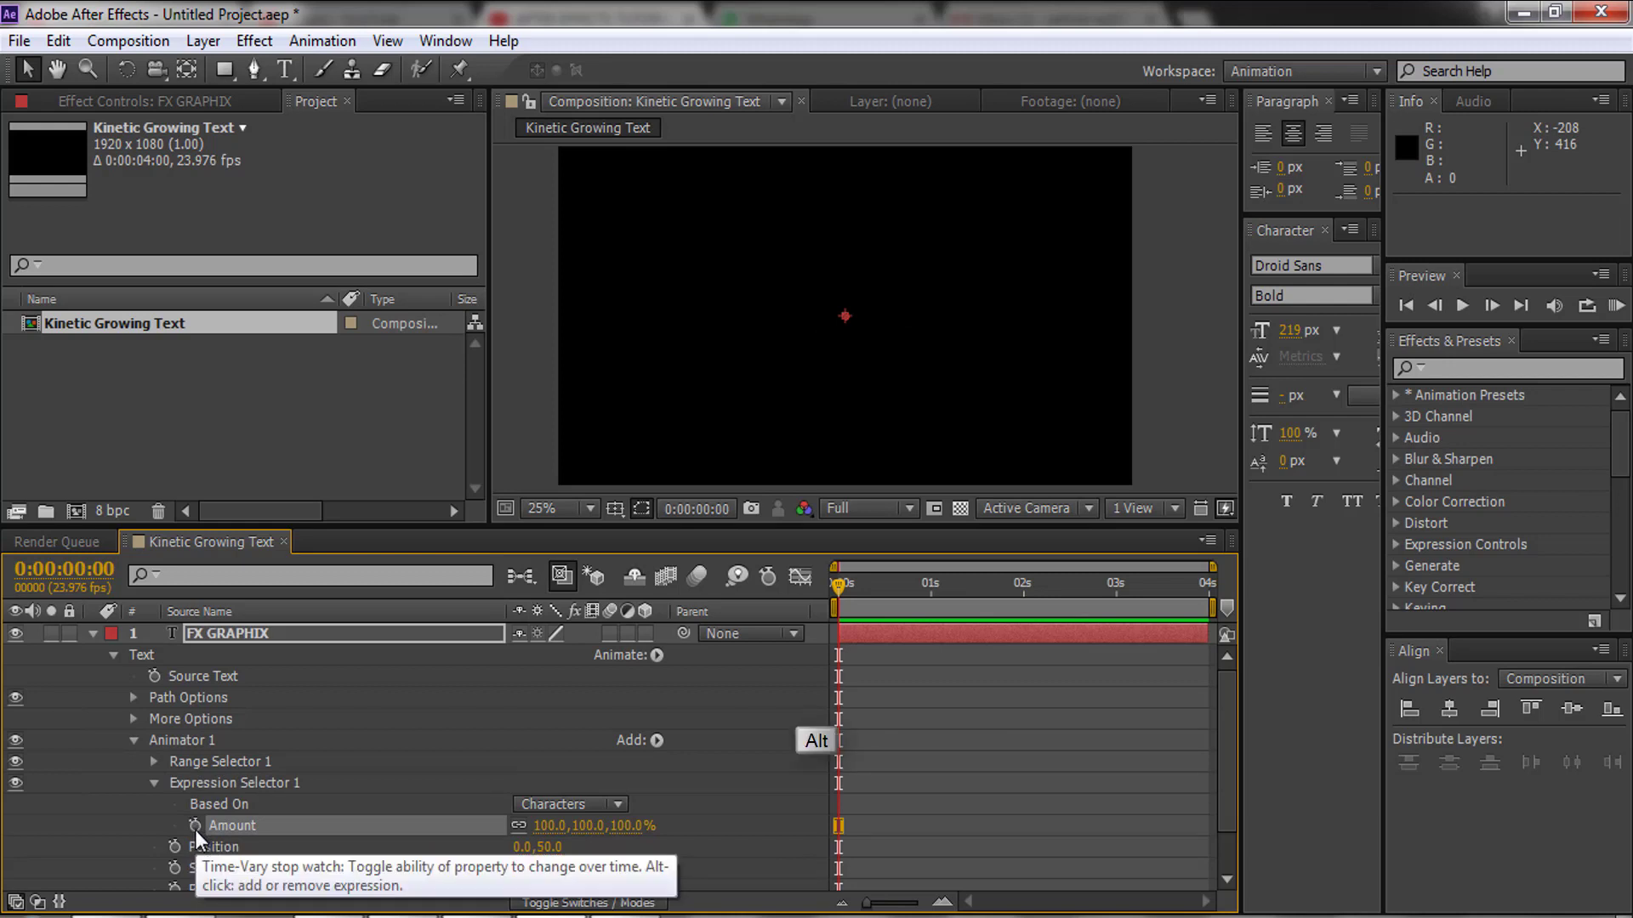
pyautogui.keyDown('alt'); pyautogui.click(196, 826); pyautogui.keyUp('alt')
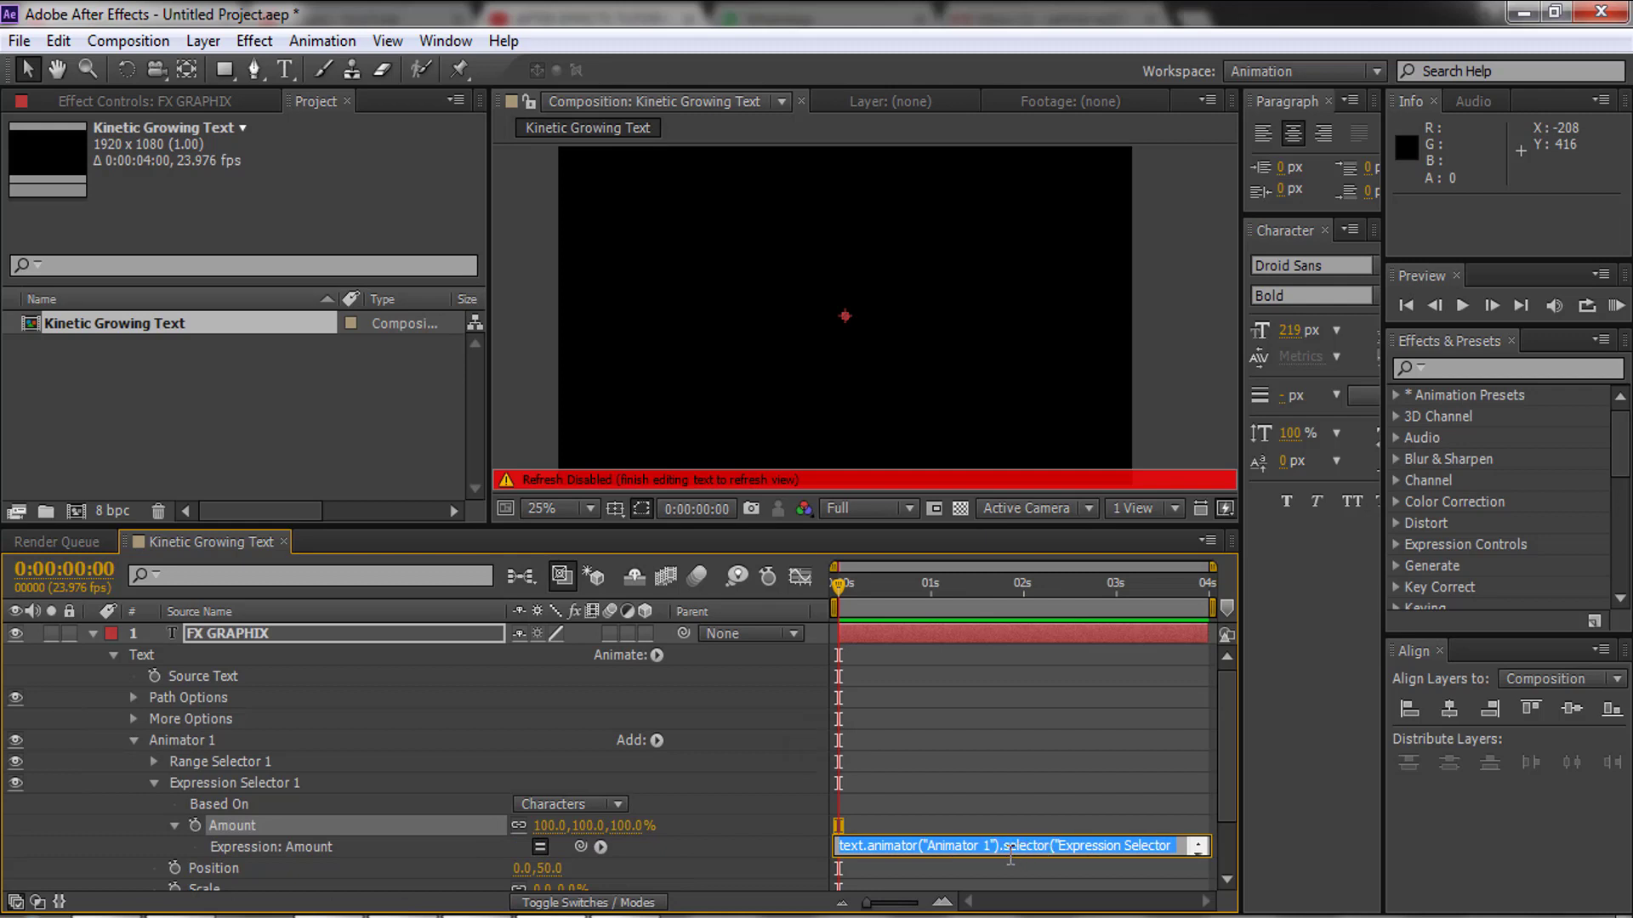
pyautogui.hotkey('ctrl', 'v')
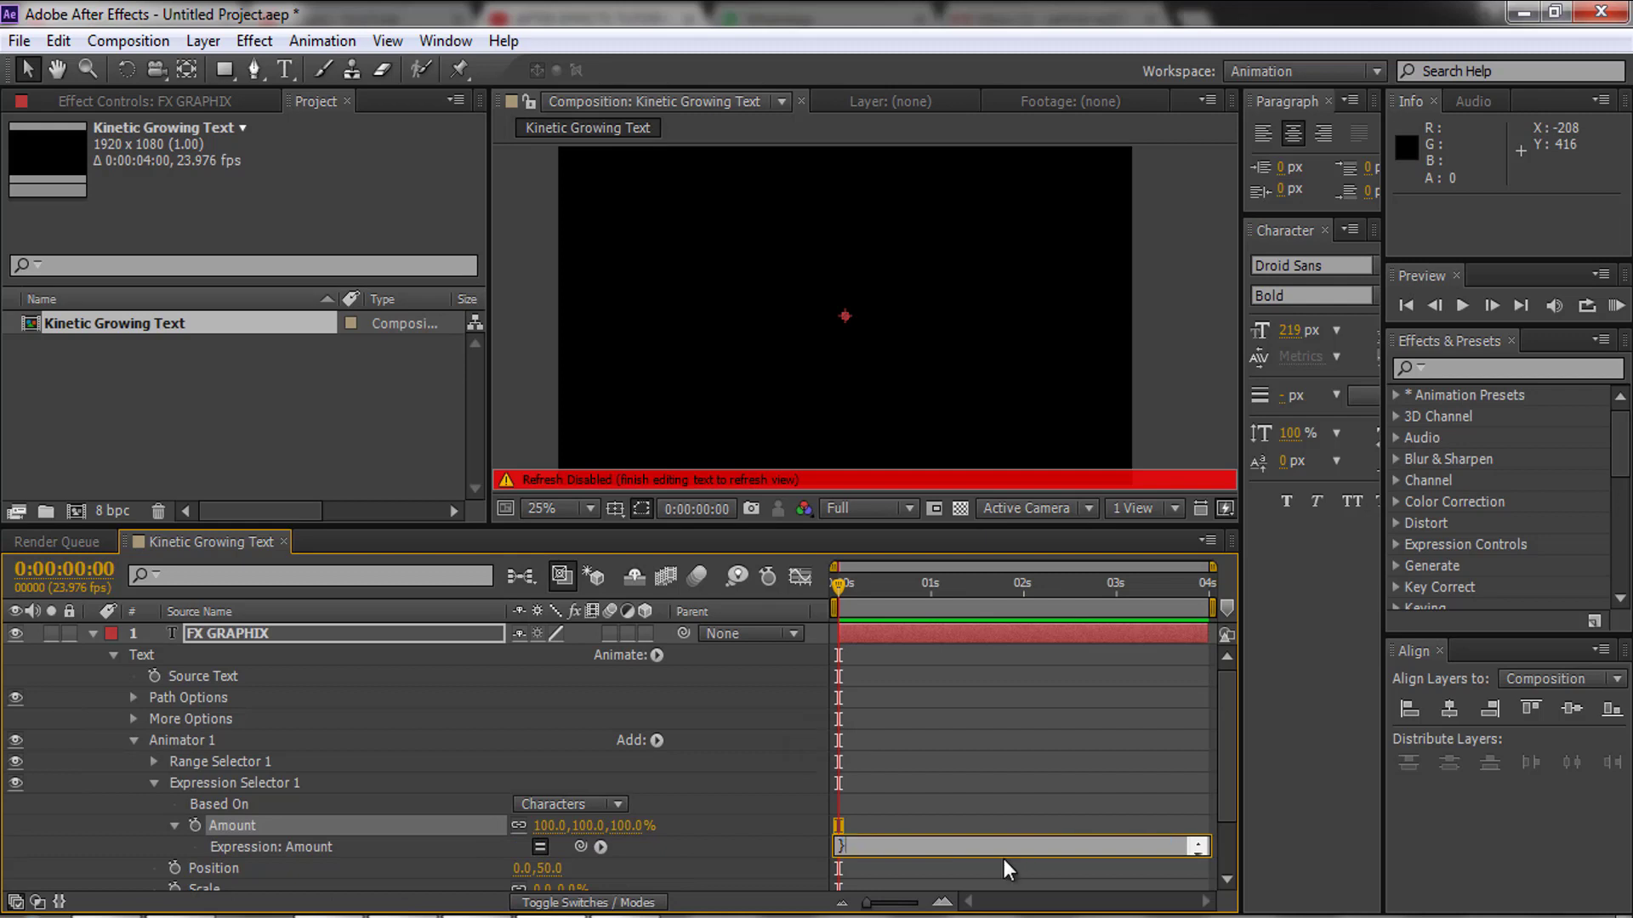
pyautogui.click(972, 766)
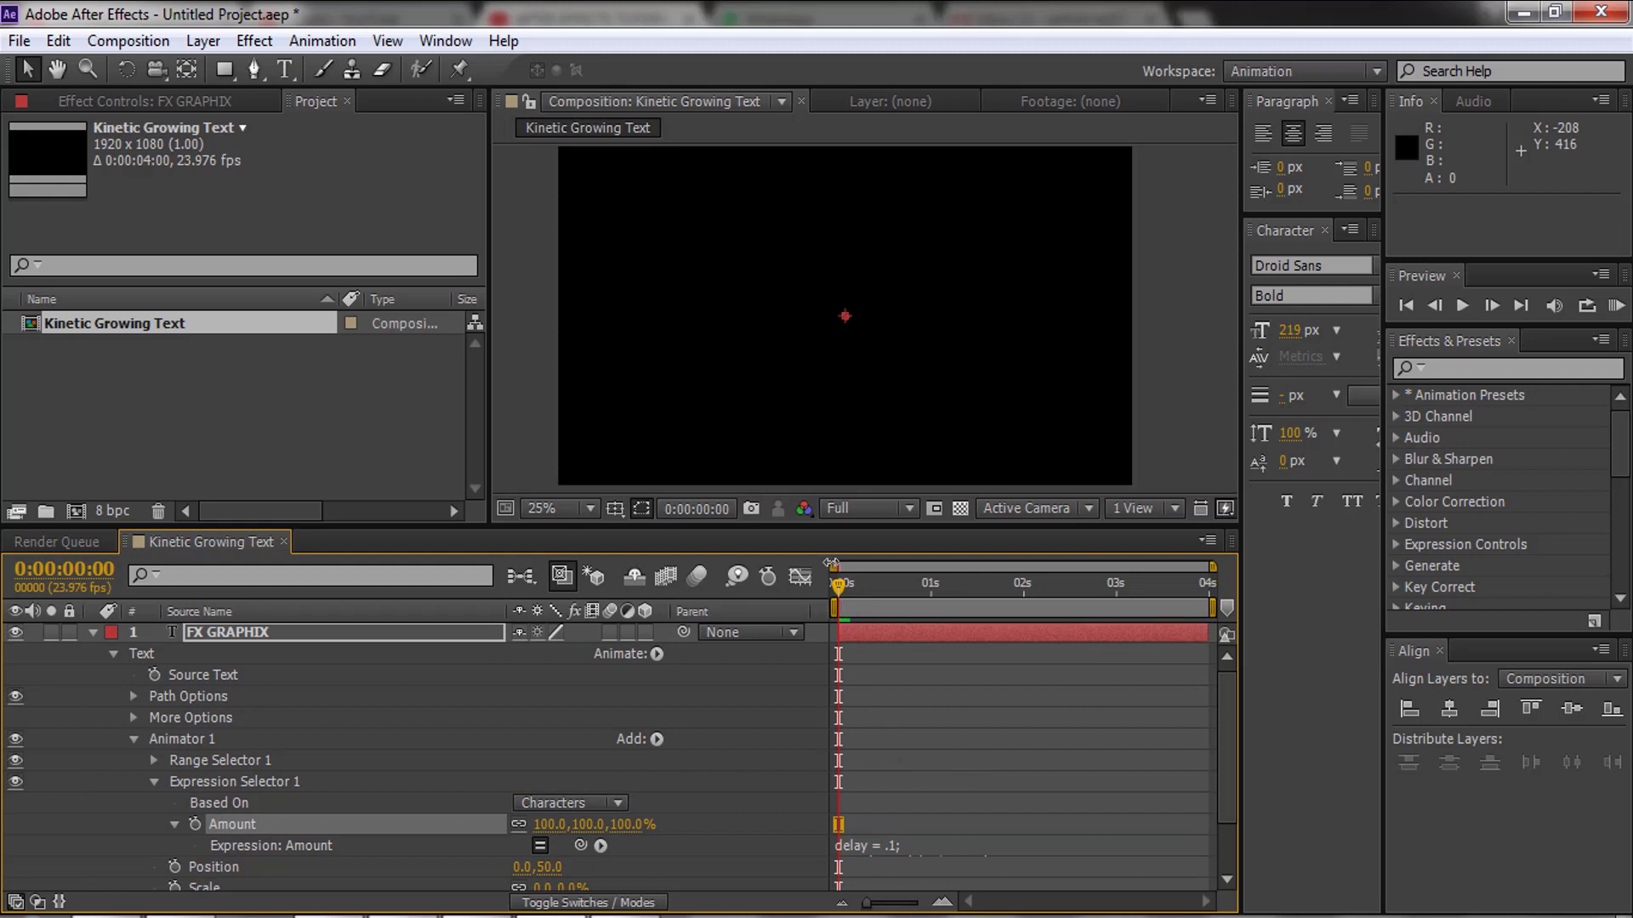
# - Scrub the first frames and play a RAM preview of the text animation
pyautogui.moveTo(841, 585)
pyautogui.mouseDown()
pyautogui.moveTo(866, 589)
pyautogui.moveTo(849, 590)
pyautogui.mouseUp()
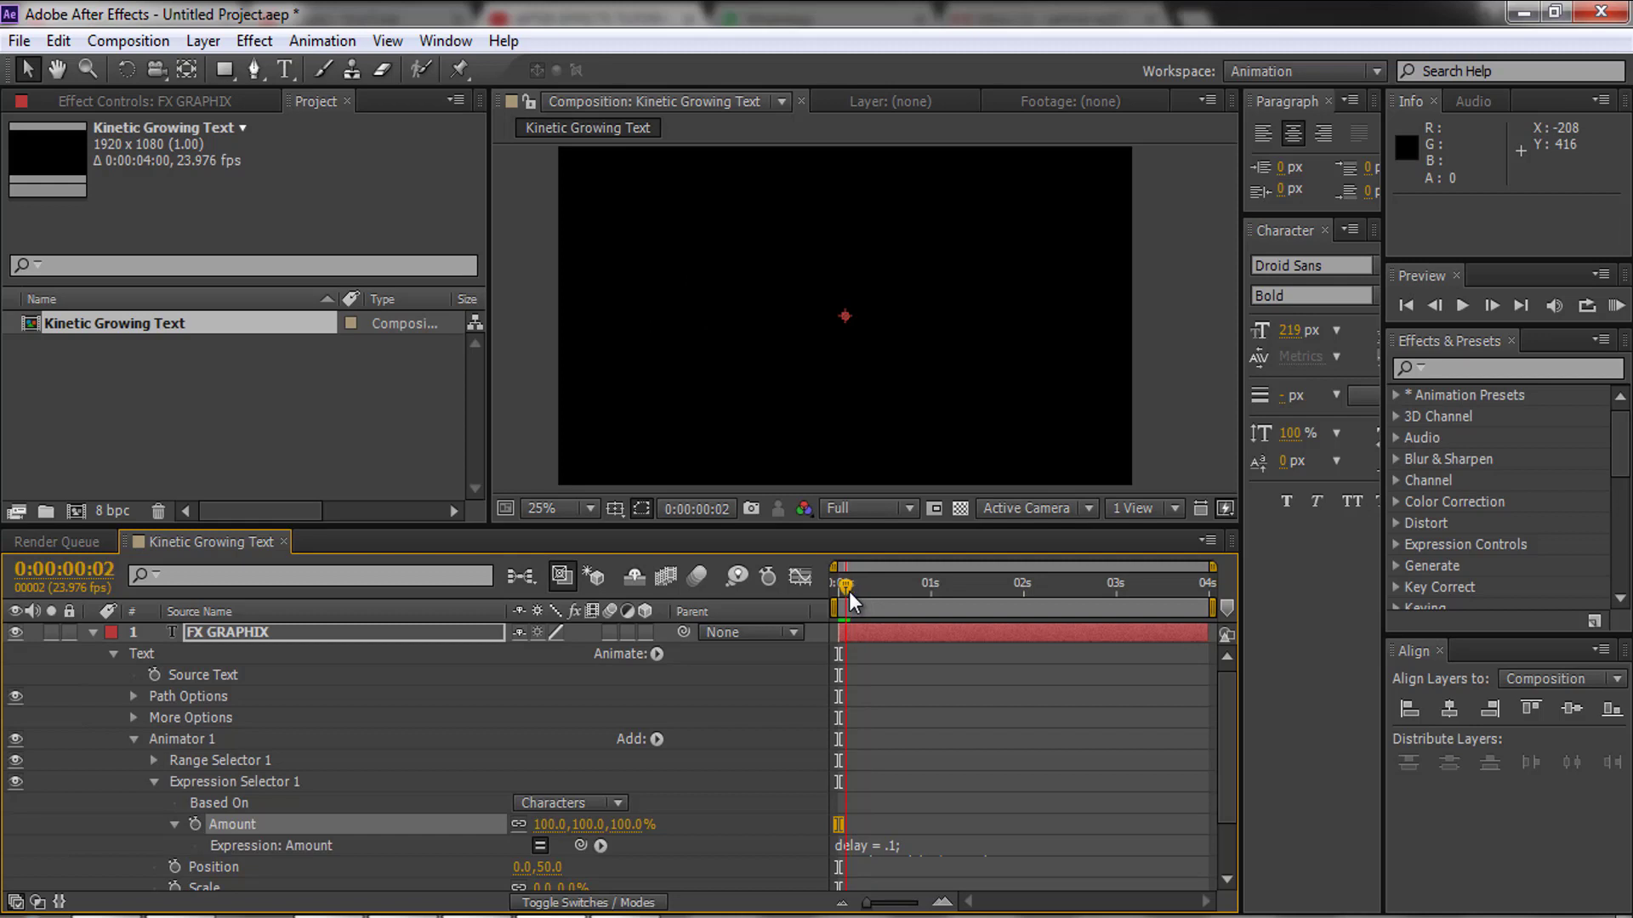
pyautogui.click(1616, 306)
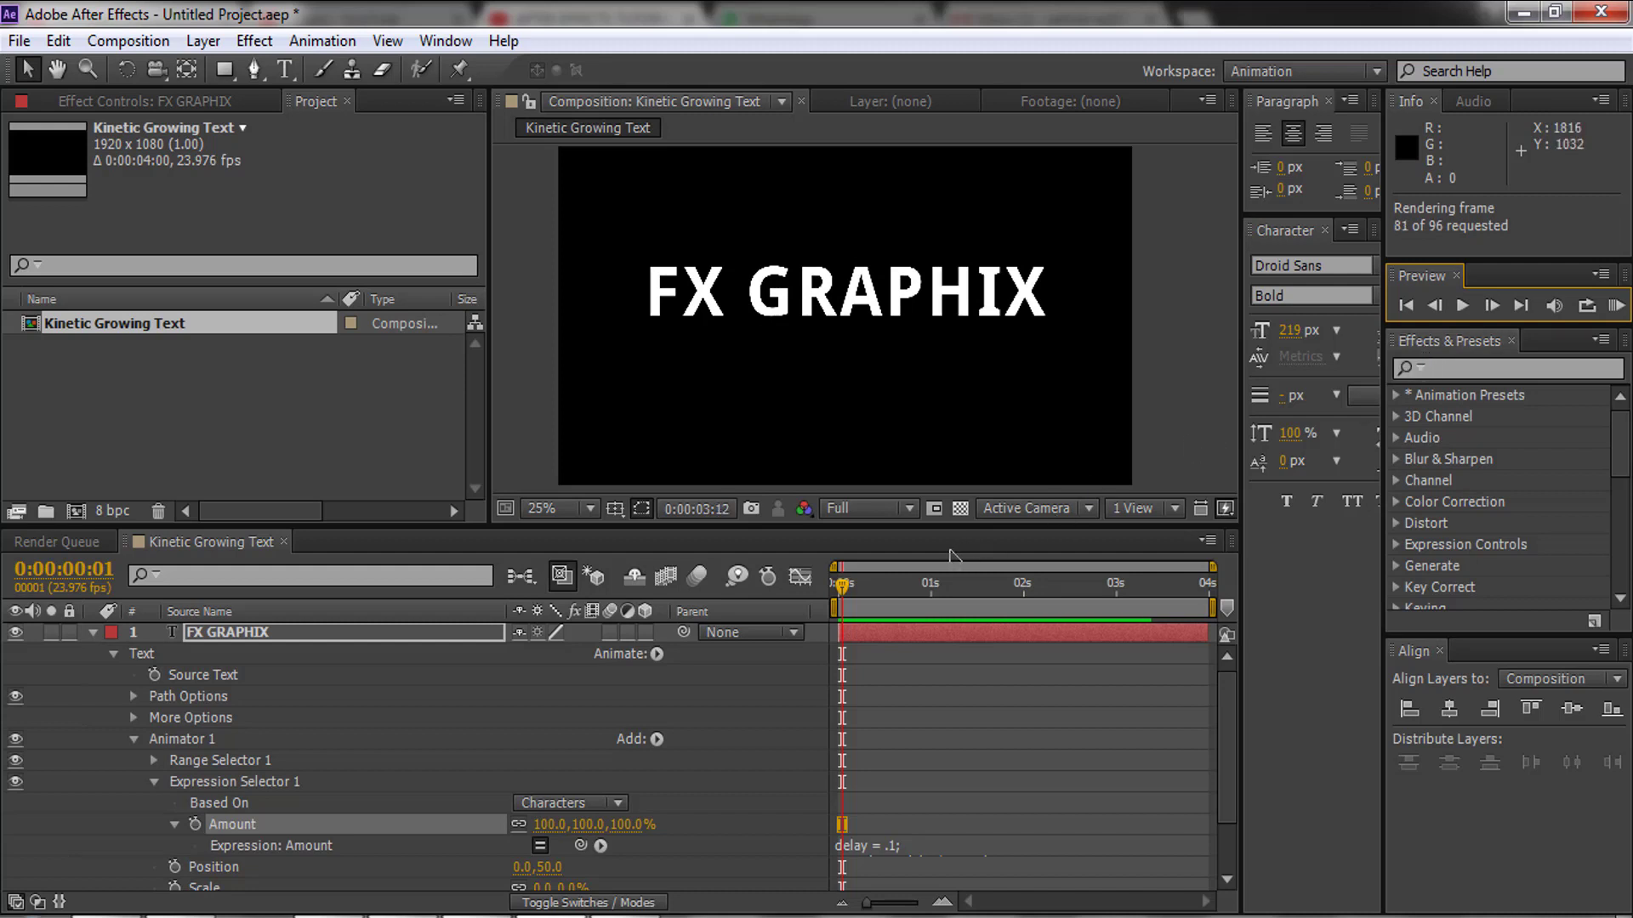
pyautogui.click(856, 599)
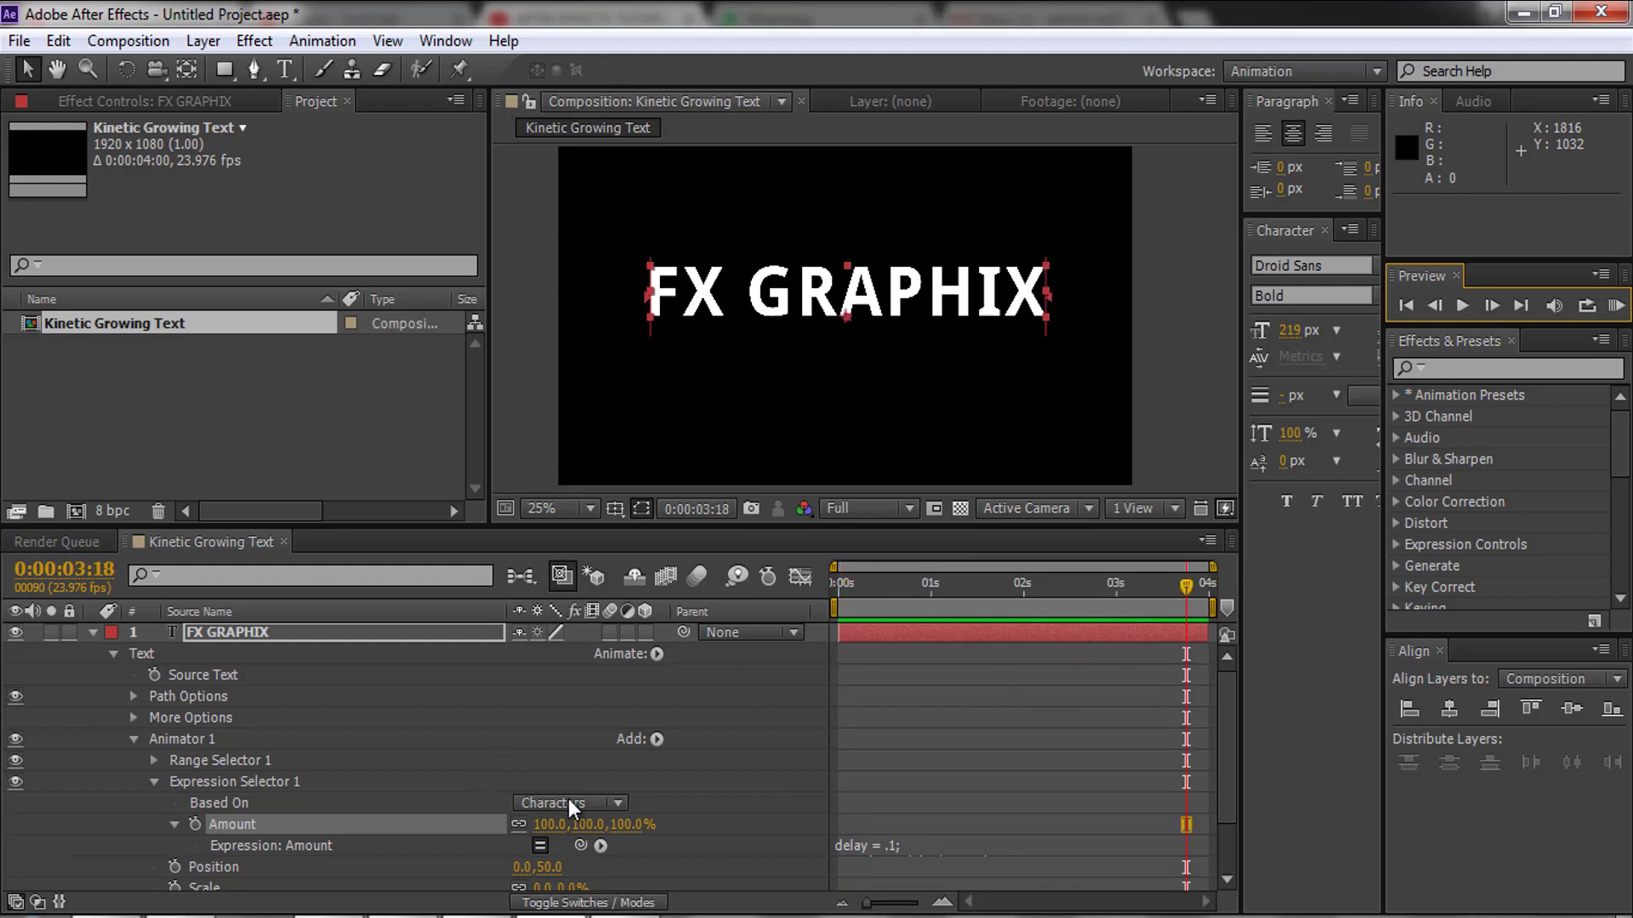
# - Try basing Expression Selector 1 on Characters Excluding Spaces and preview the animation
pyautogui.click(568, 802)
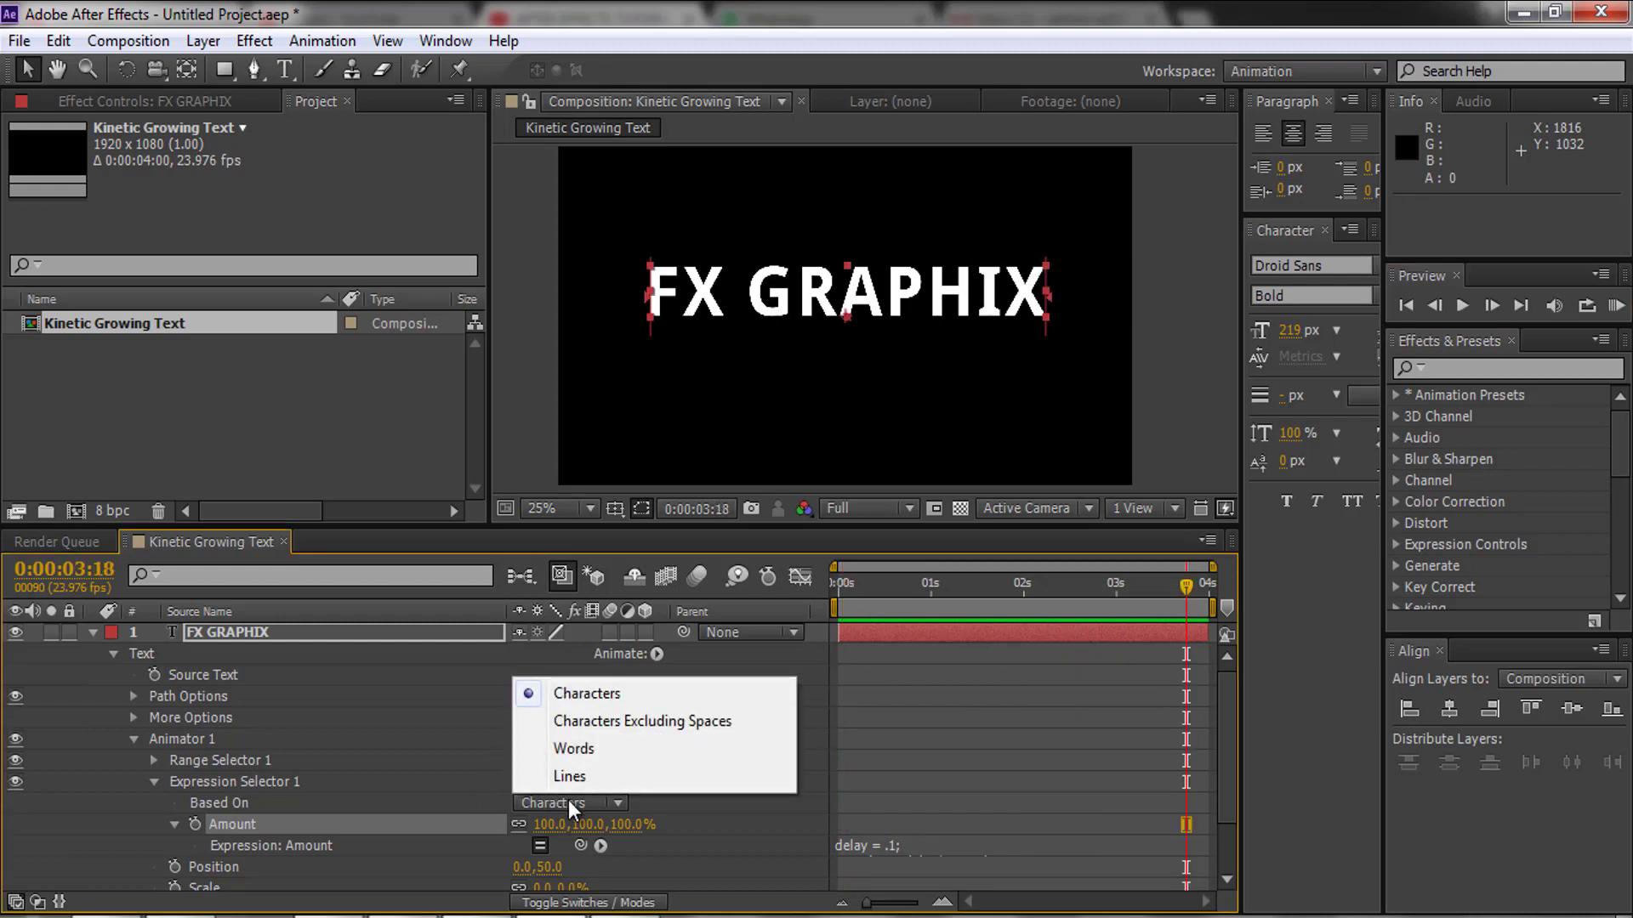
pyautogui.click(563, 718)
pyautogui.click(1614, 306)
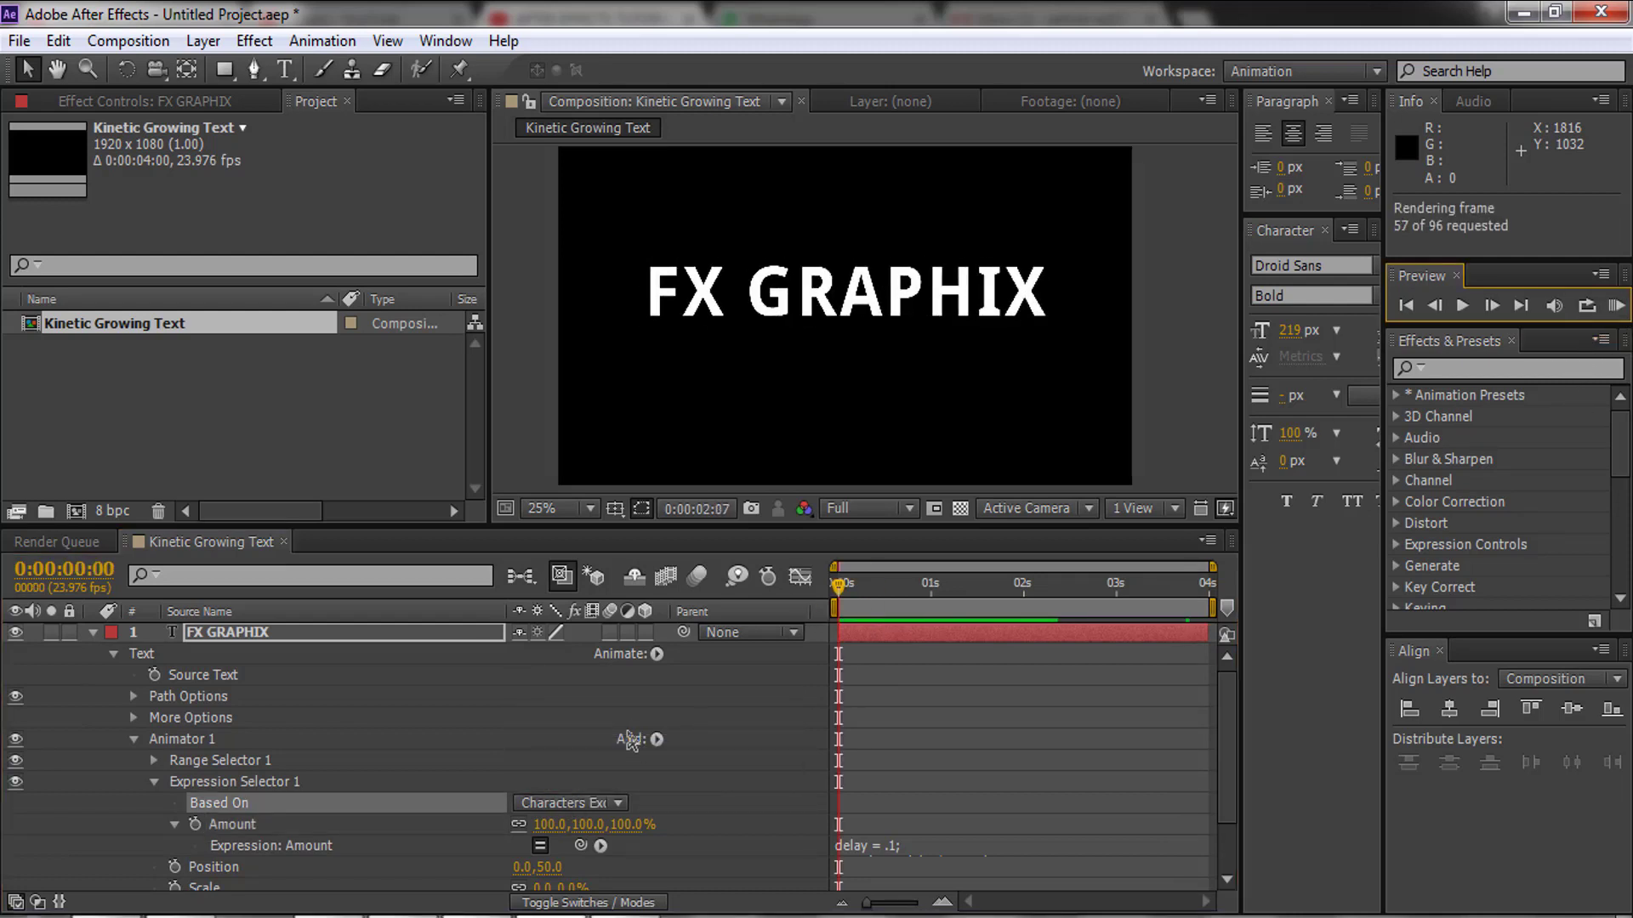
# - Try basing Expression Selector 1 on Words and preview the animation
pyautogui.click(568, 802)
pyautogui.click(565, 652)
pyautogui.click(1614, 306)
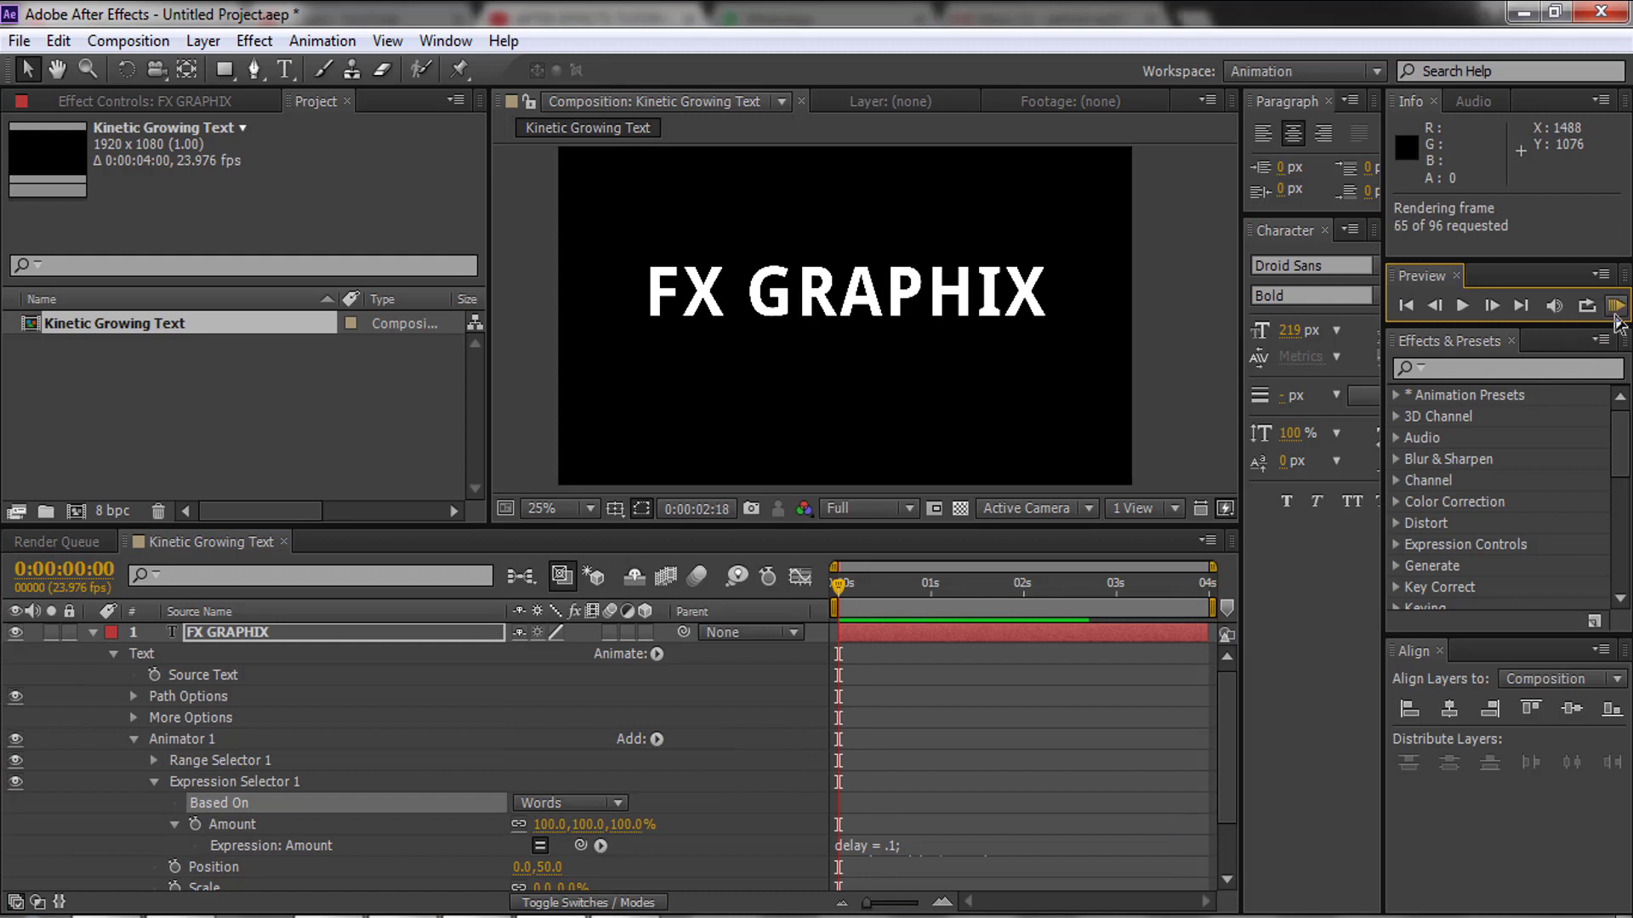
# - Try basing Expression Selector 1 on Lines and preview the animation
pyautogui.click(568, 802)
pyautogui.click(568, 823)
pyautogui.click(1614, 306)
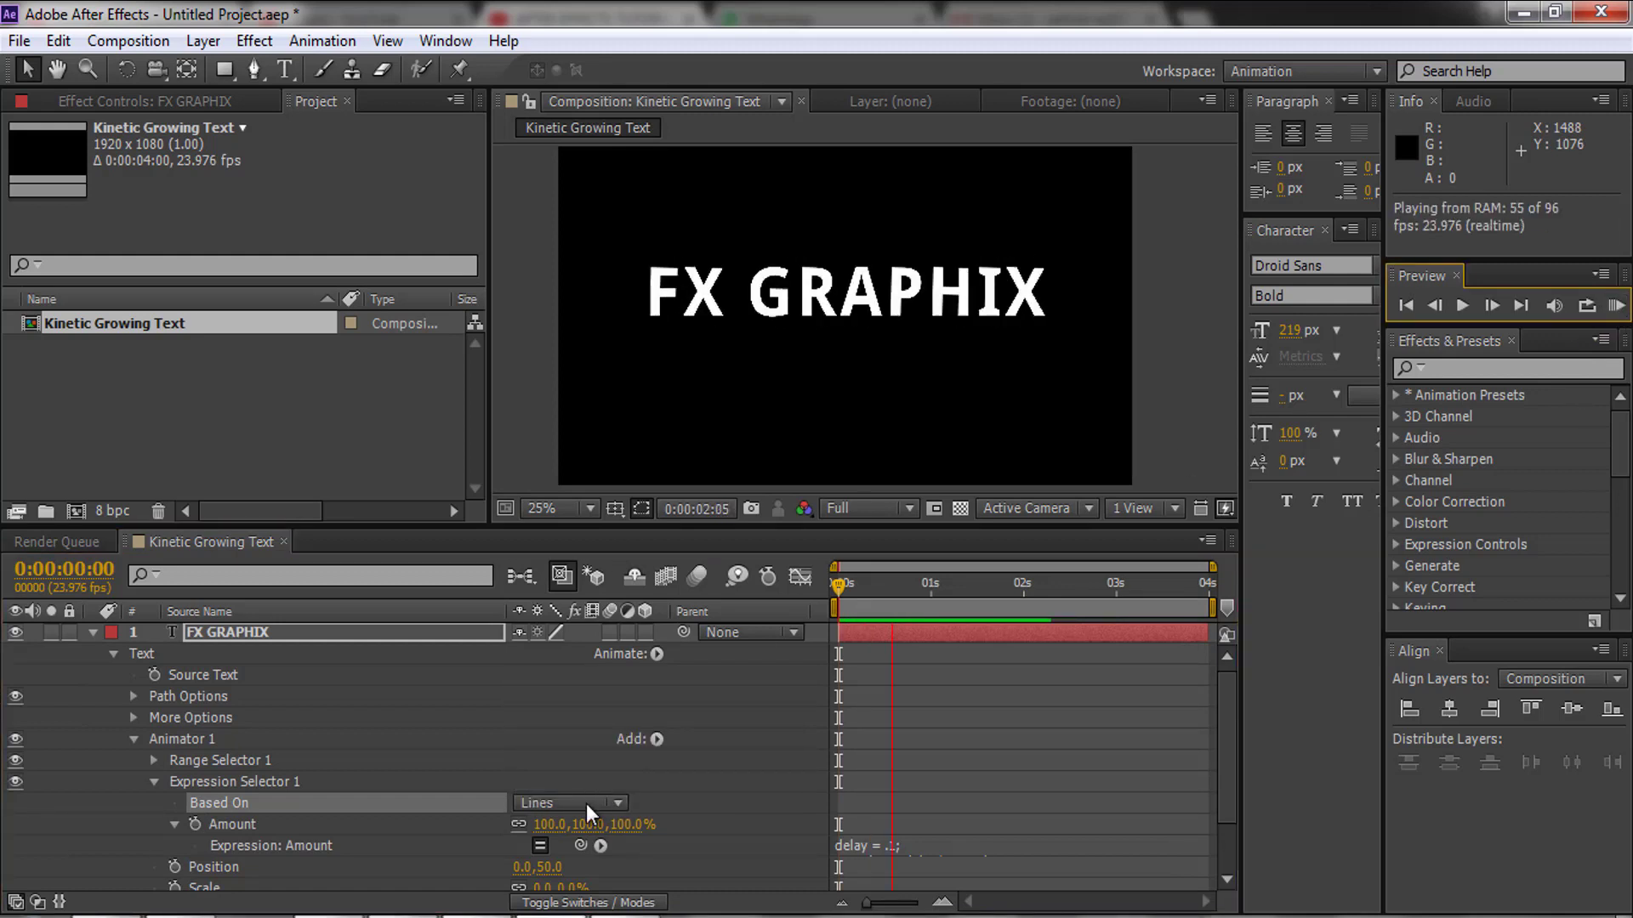
# - Set Based On of Expression Selector 1 back to Characters and preview the animation
pyautogui.click(568, 802)
pyautogui.click(565, 738)
pyautogui.click(1617, 308)
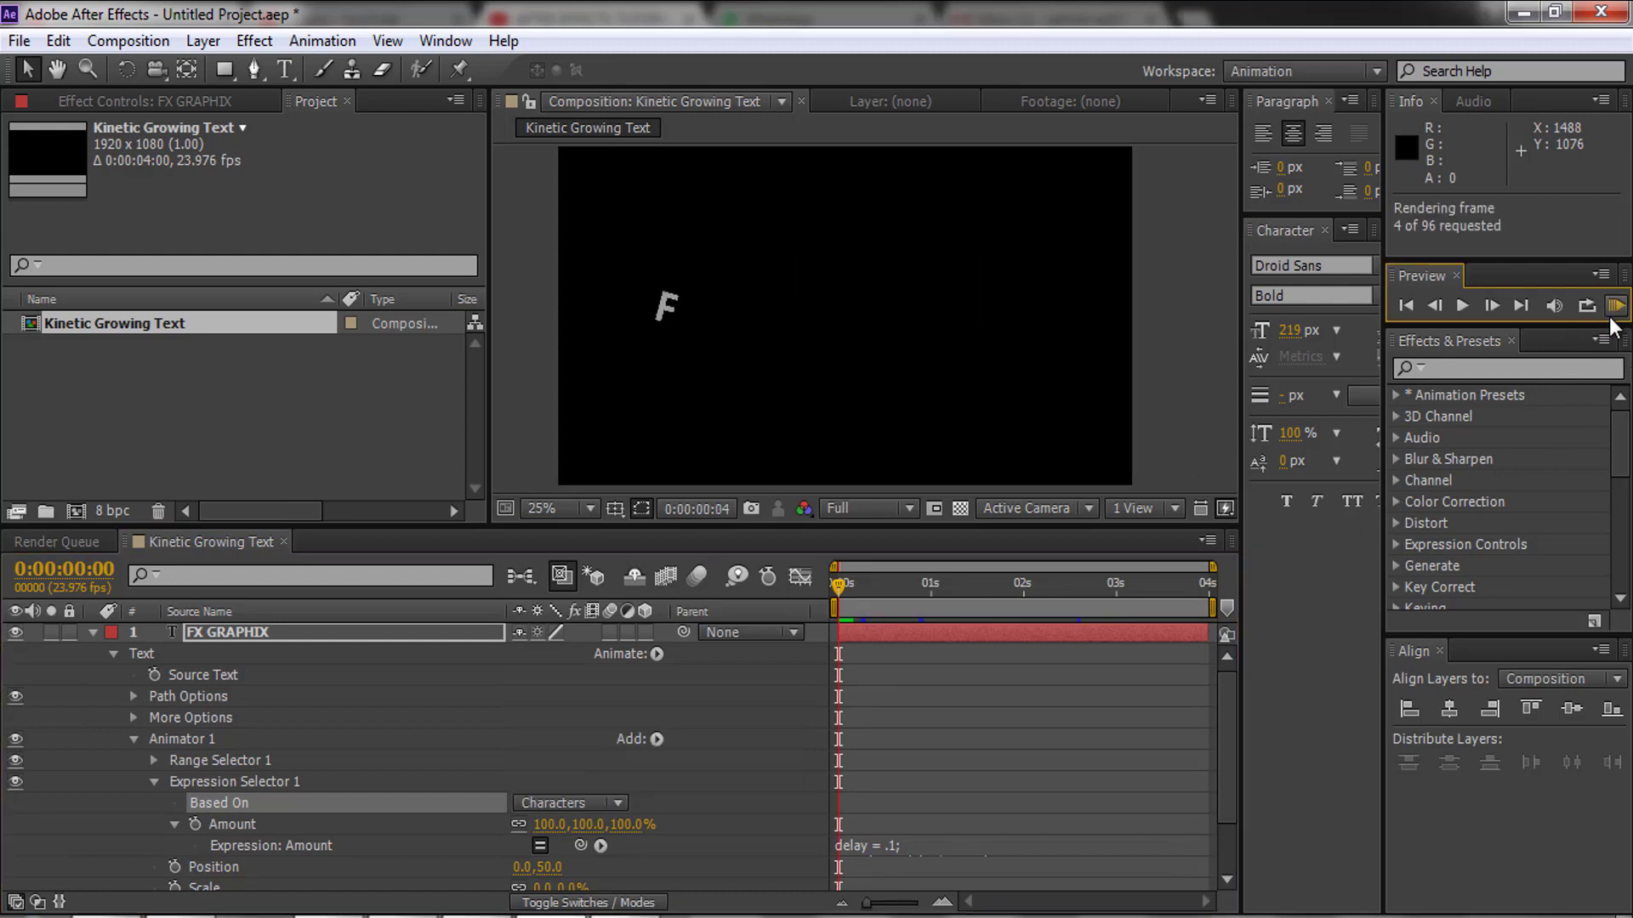